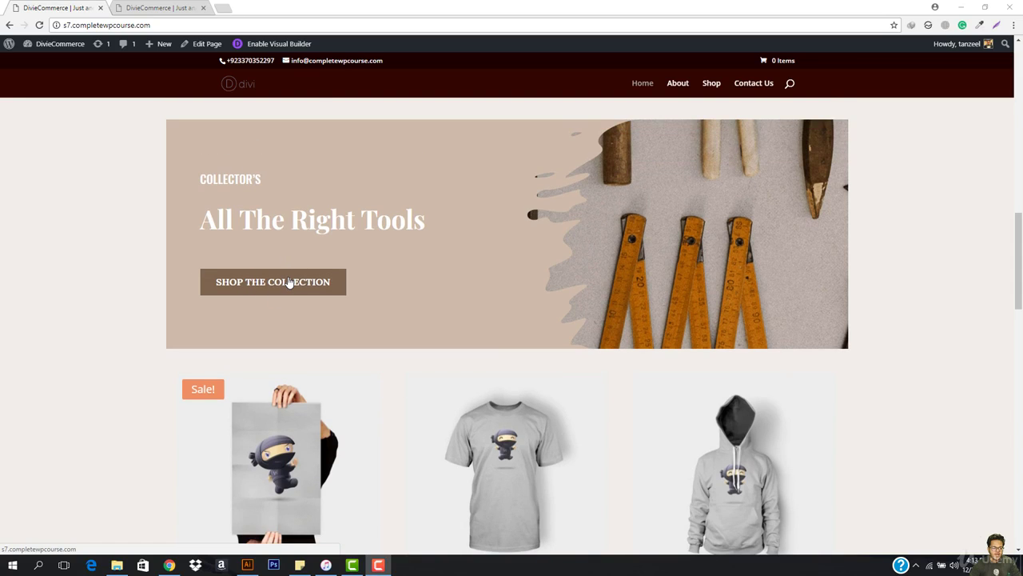
Step: Launch the Divi visual builder on the DivieCommerce home page
scroll(324, 216, "up", 5)
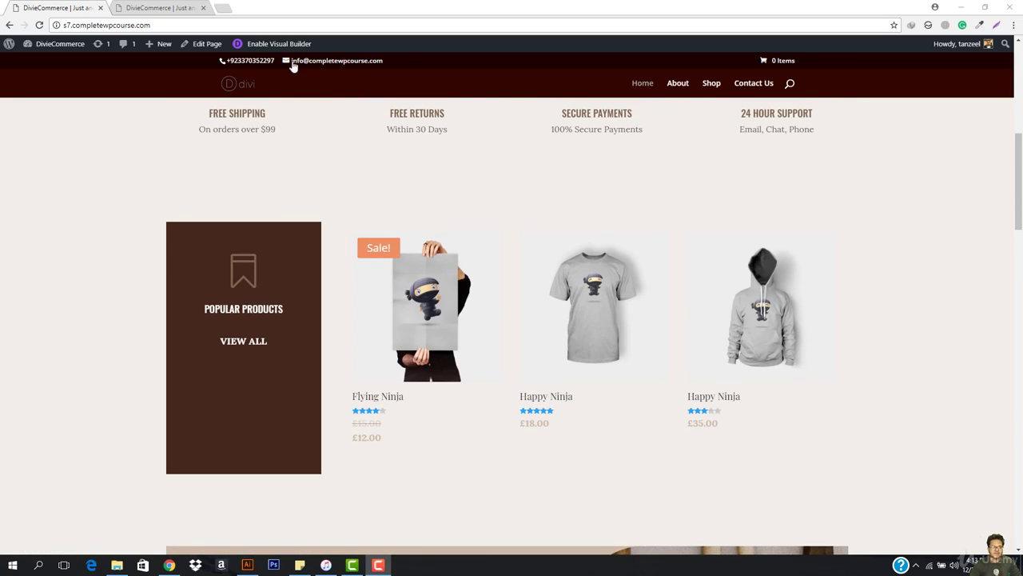
left_click(276, 44)
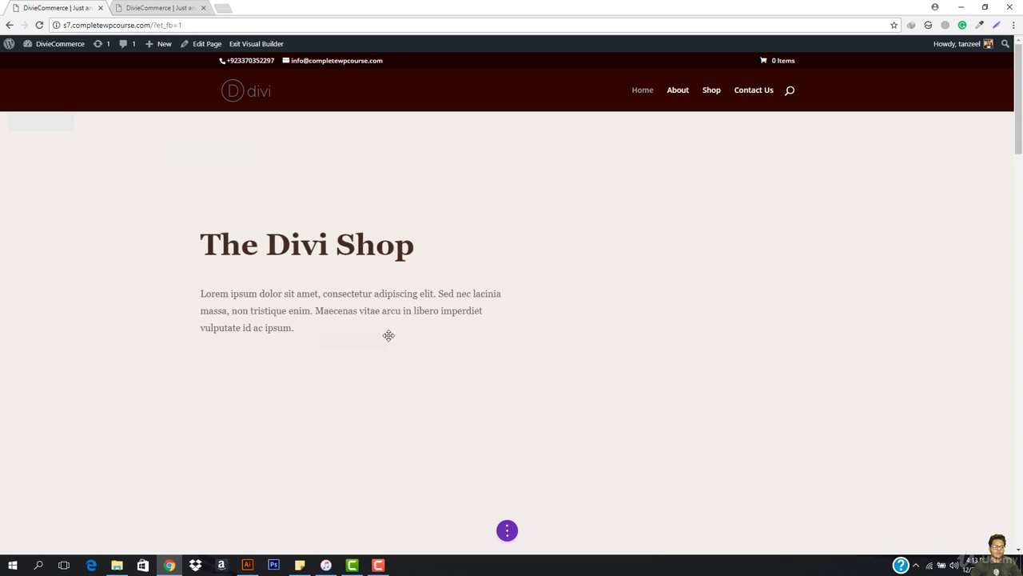
scroll(389, 336, "down", 3)
scroll(388, 335, "down", 4)
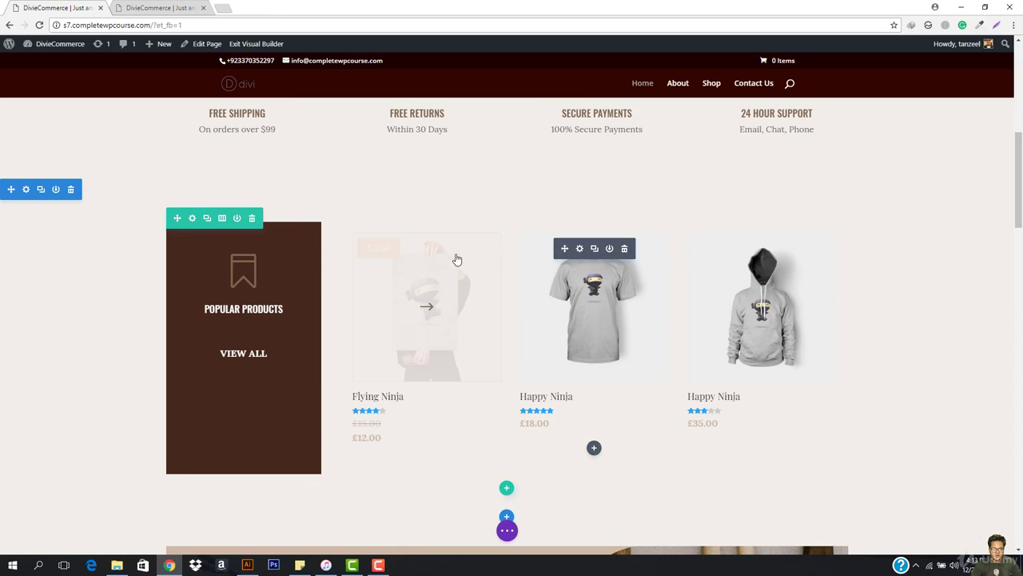
left_click(580, 249)
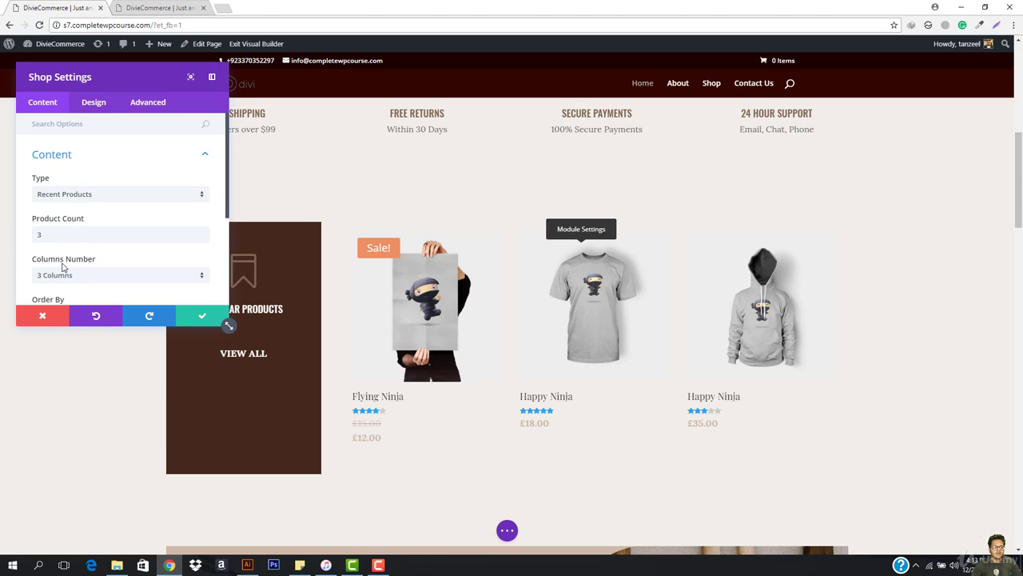
scroll(88, 287, "down", 3)
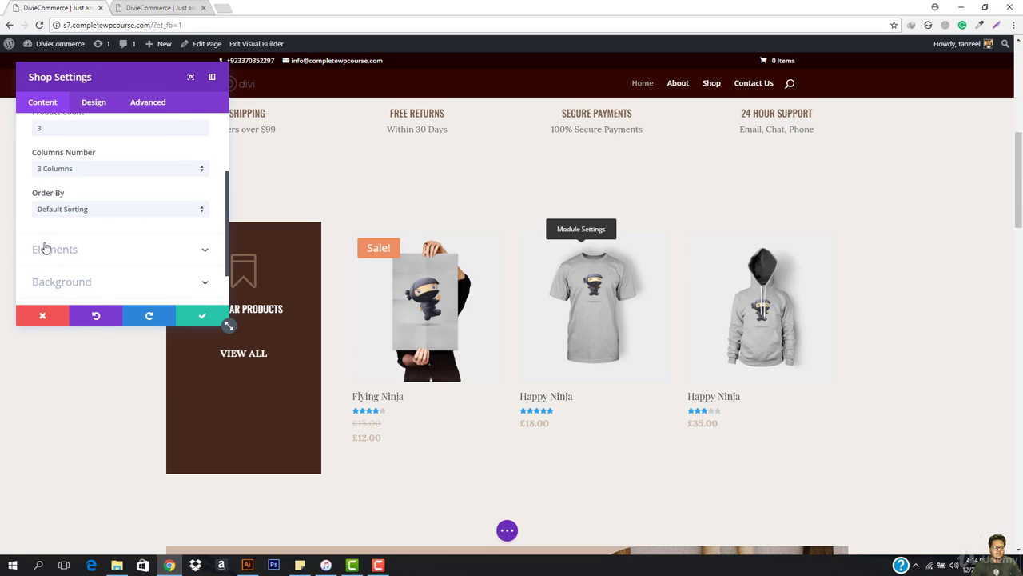
left_click(56, 324)
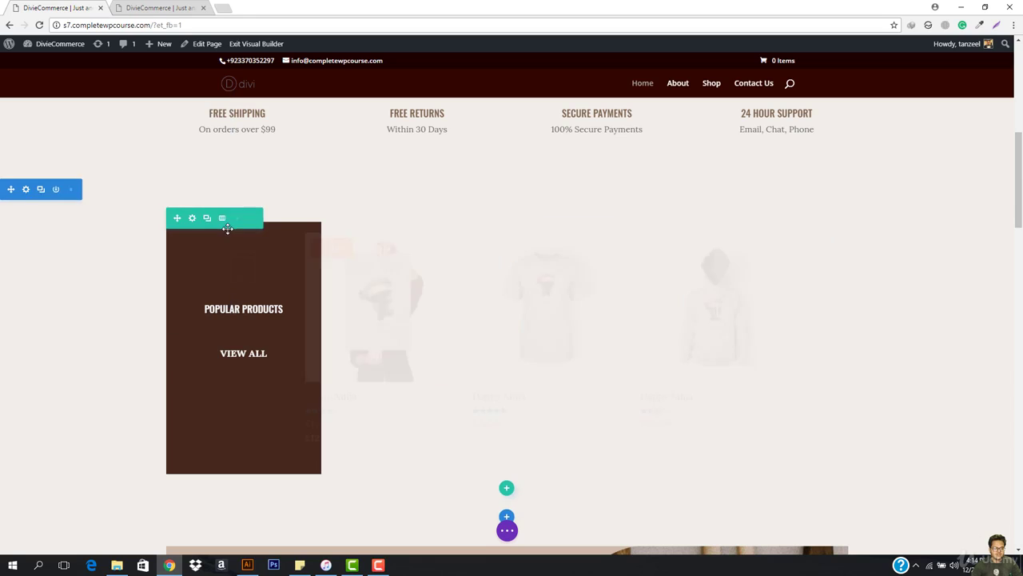
Step: Review the row's column layout without changes, then delete the existing three-product Shop module
left_click(223, 219)
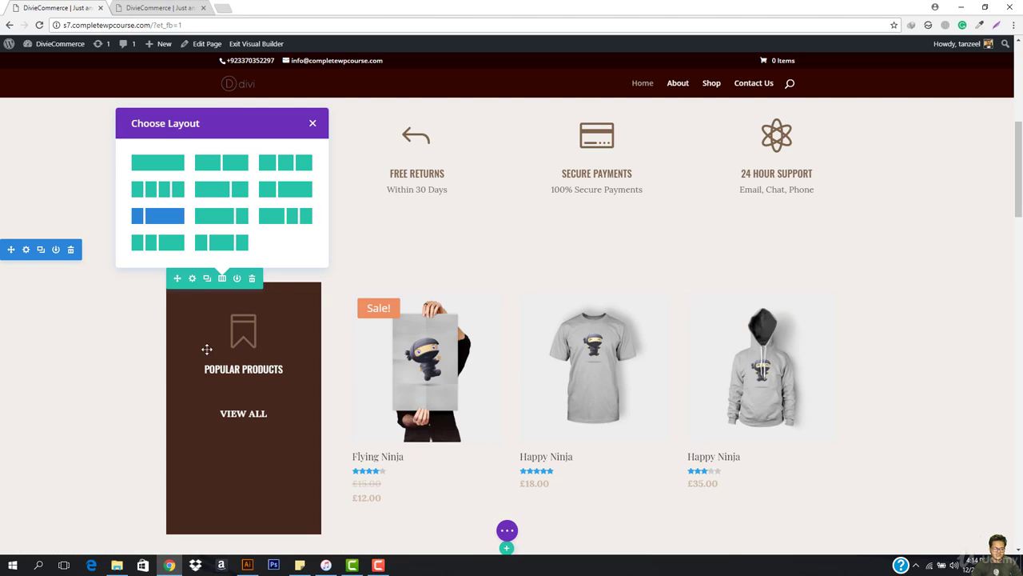
left_click(312, 125)
scroll(479, 240, "down", 2)
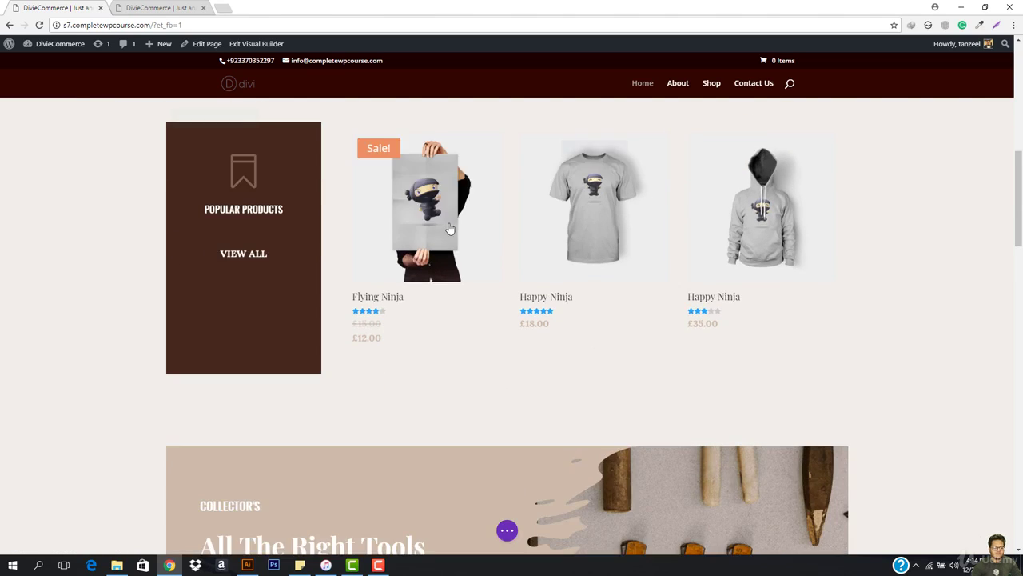
scroll(560, 239, "up", 2)
scroll(596, 247, "down", 1)
scroll(595, 247, "down", 1)
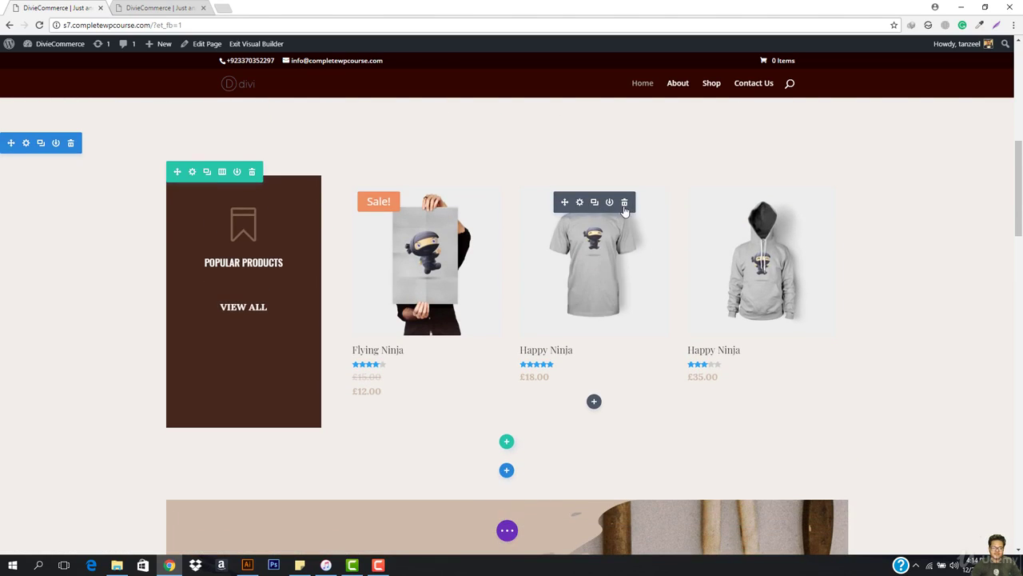
left_click(624, 205)
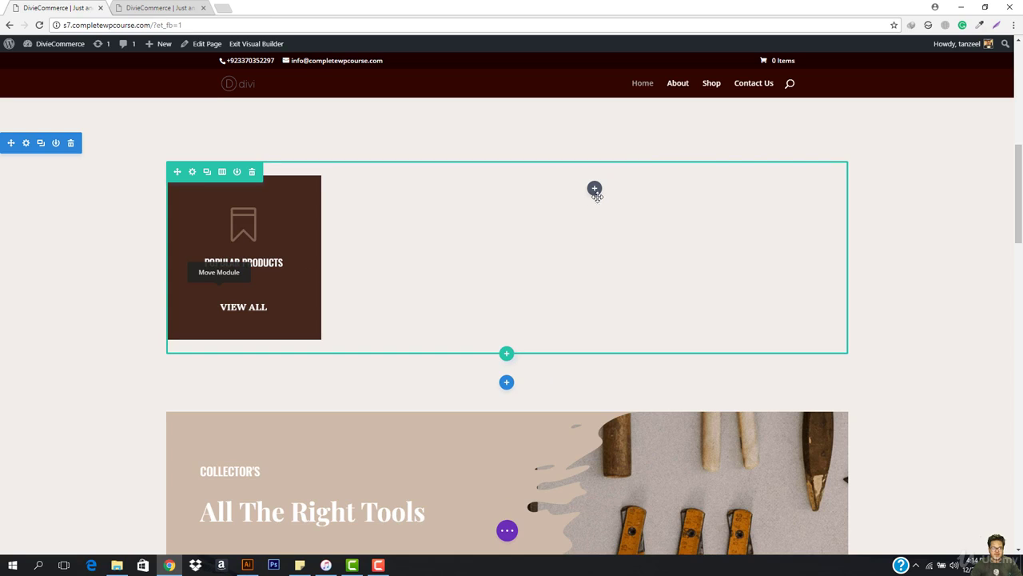
Step: Insert a Shop module into the empty right column of the Popular Products row
left_click(595, 189)
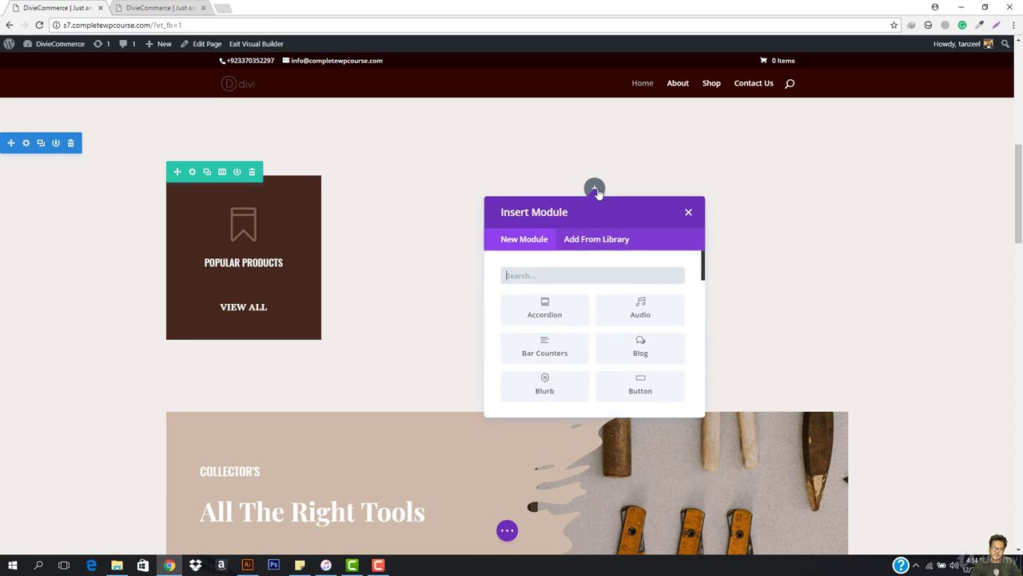
scroll(605, 352, "down", 2)
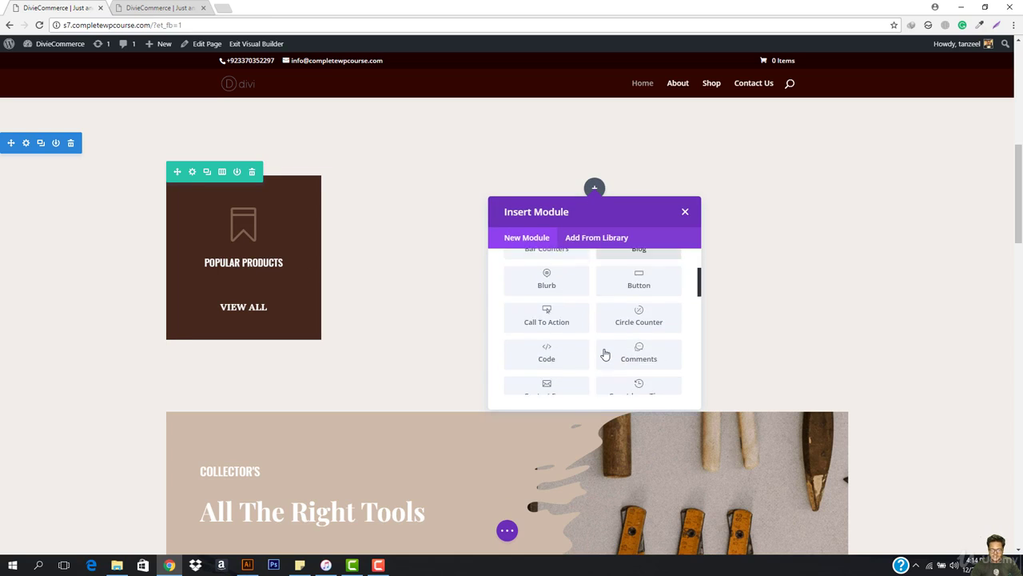
scroll(605, 353, "up", 2)
scroll(605, 353, "down", 3)
scroll(605, 354, "down", 6)
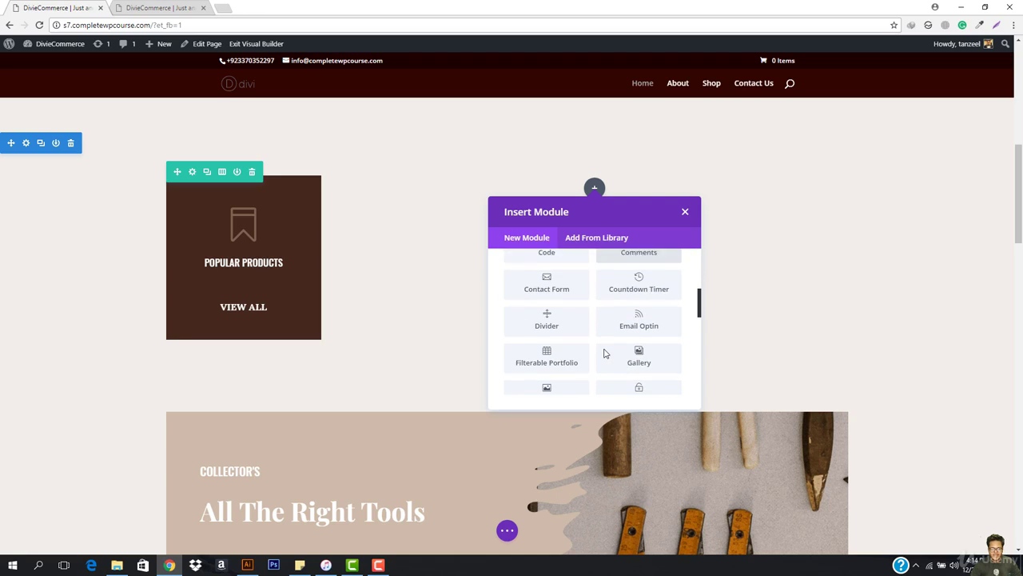
scroll(605, 354, "down", 3)
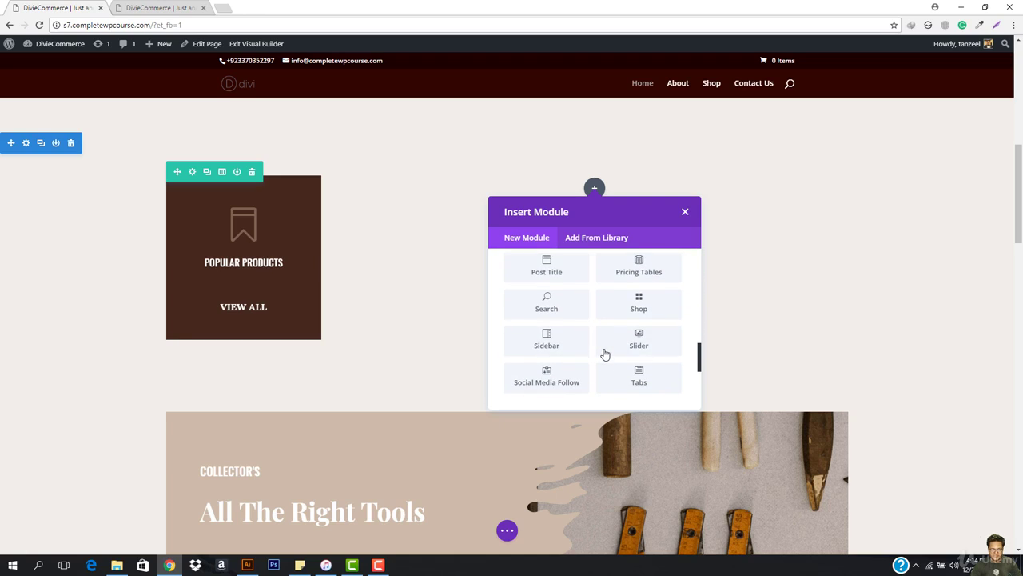
left_click(652, 310)
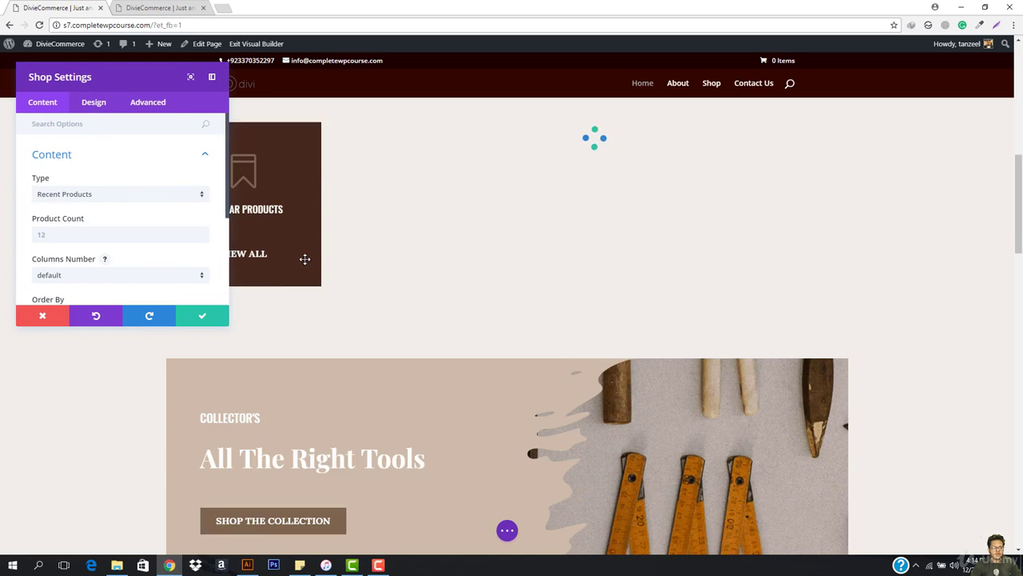
Step: Set the Shop module's Type to Sale Products
scroll(523, 272, "down", 6)
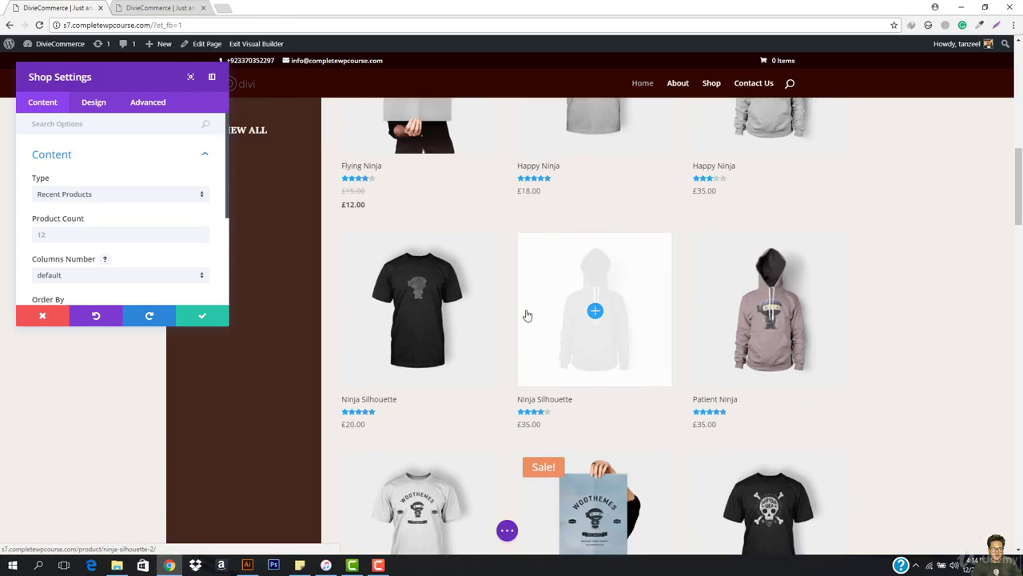
scroll(501, 356, "down", 2)
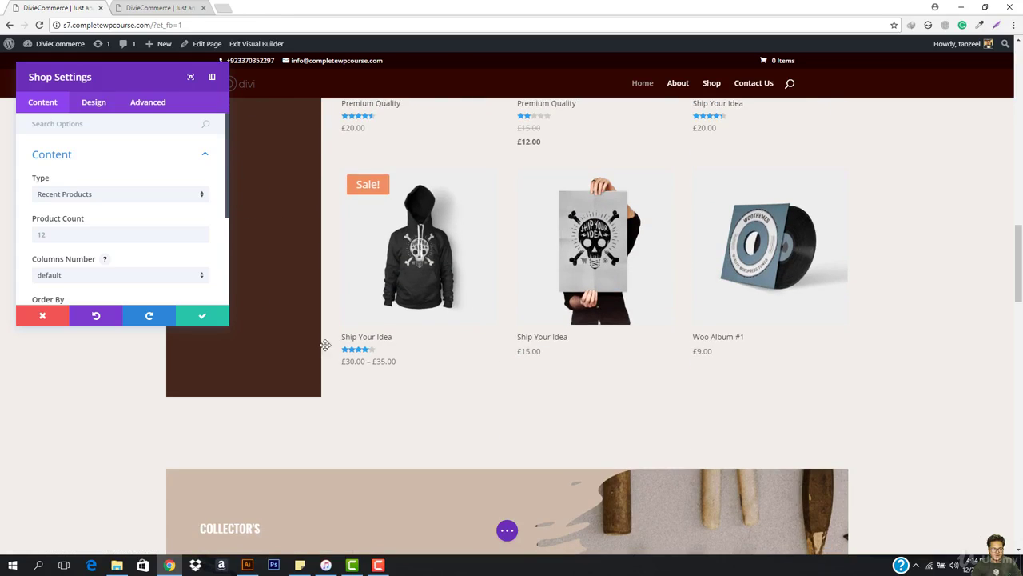
scroll(486, 297, "up", 5)
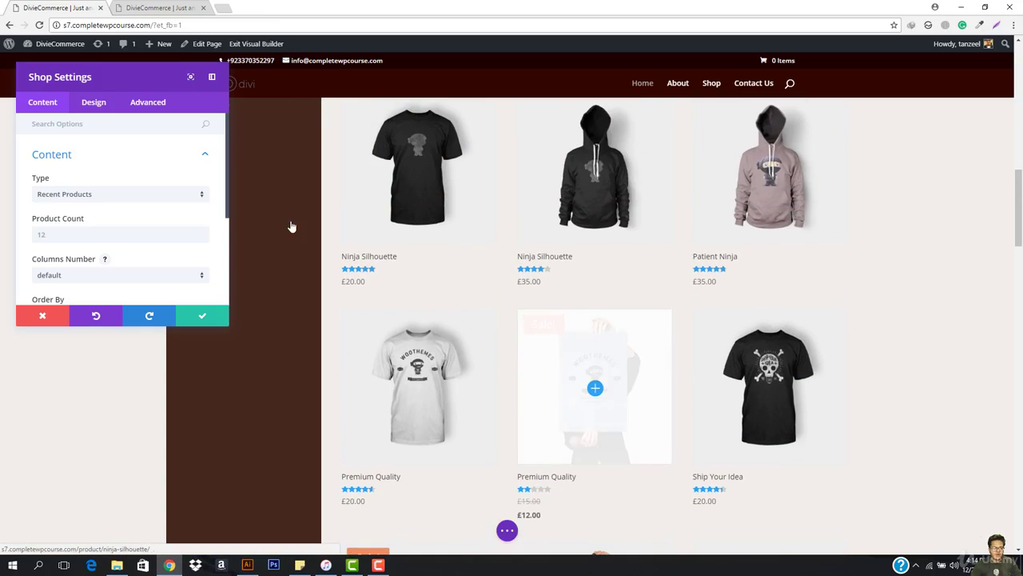
left_click(115, 195)
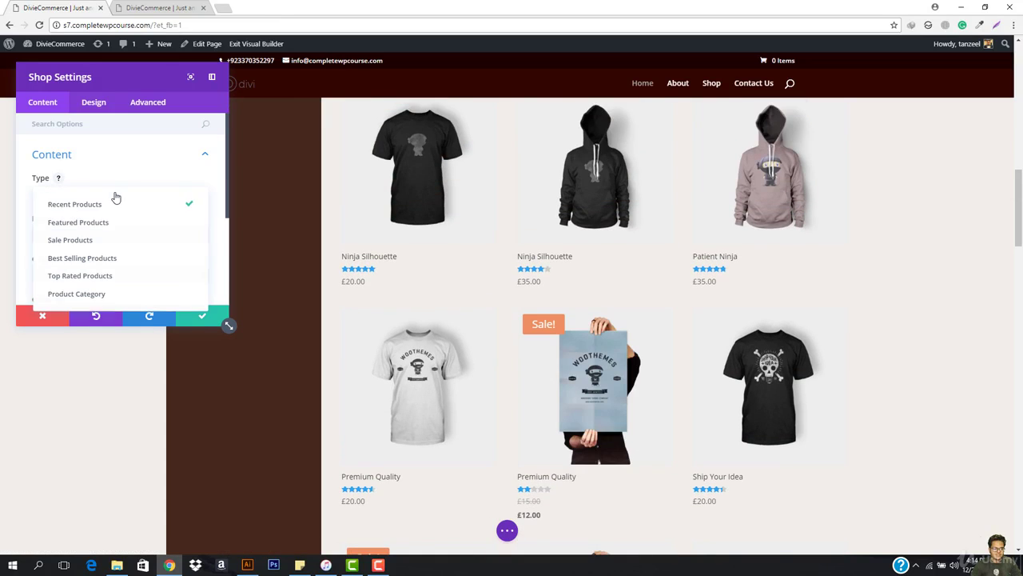
left_click(94, 243)
Step: Change the Type to Best Selling Products and select the Product Count field
scroll(381, 270, "down", 2)
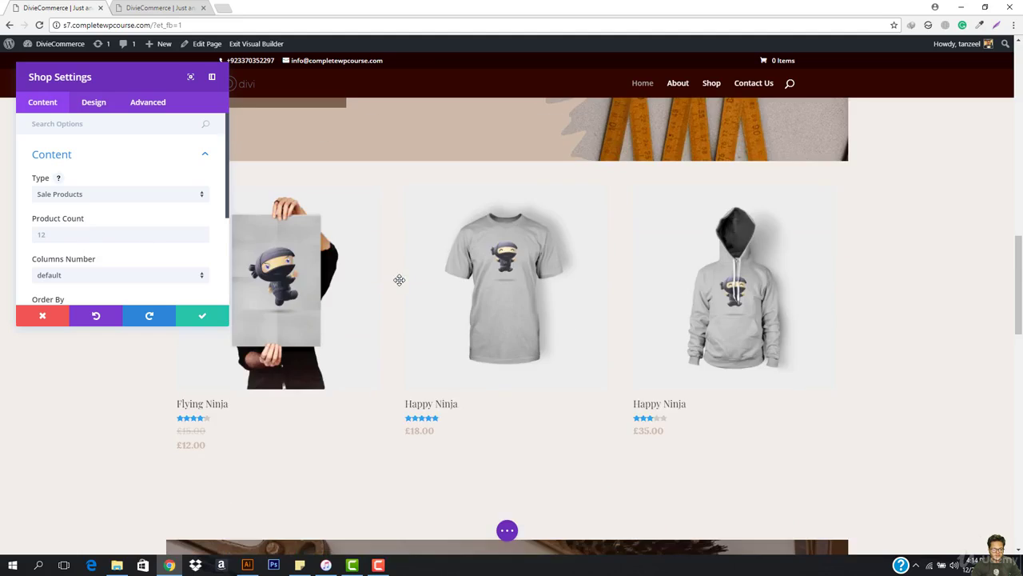
scroll(399, 279, "up", 6)
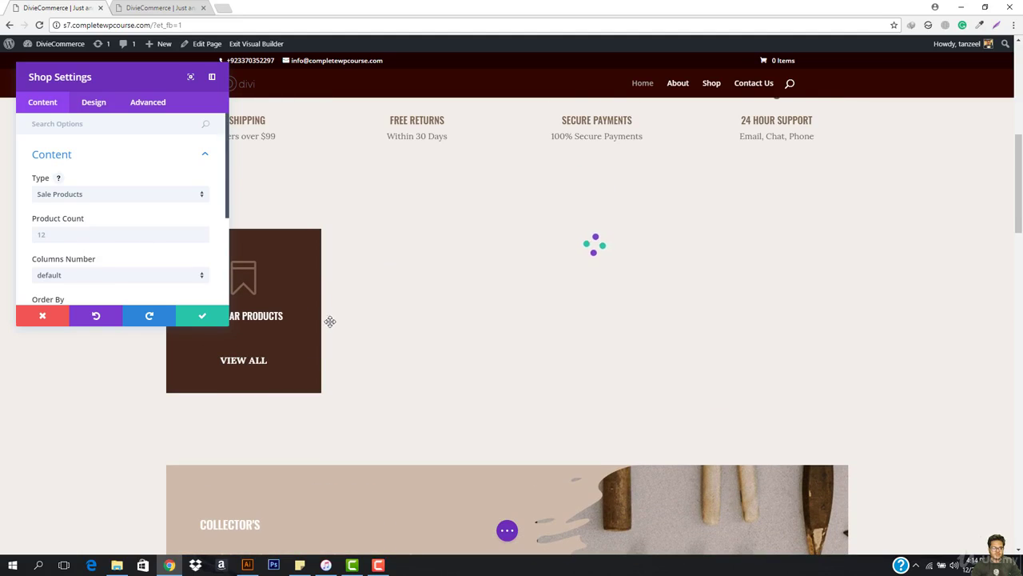
scroll(449, 351, "down", 2)
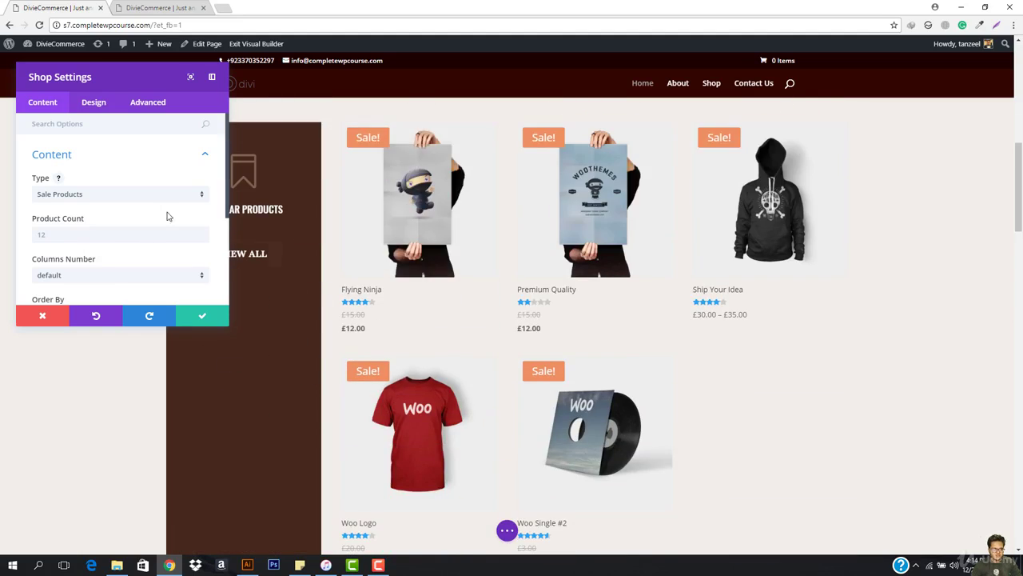
left_click(126, 194)
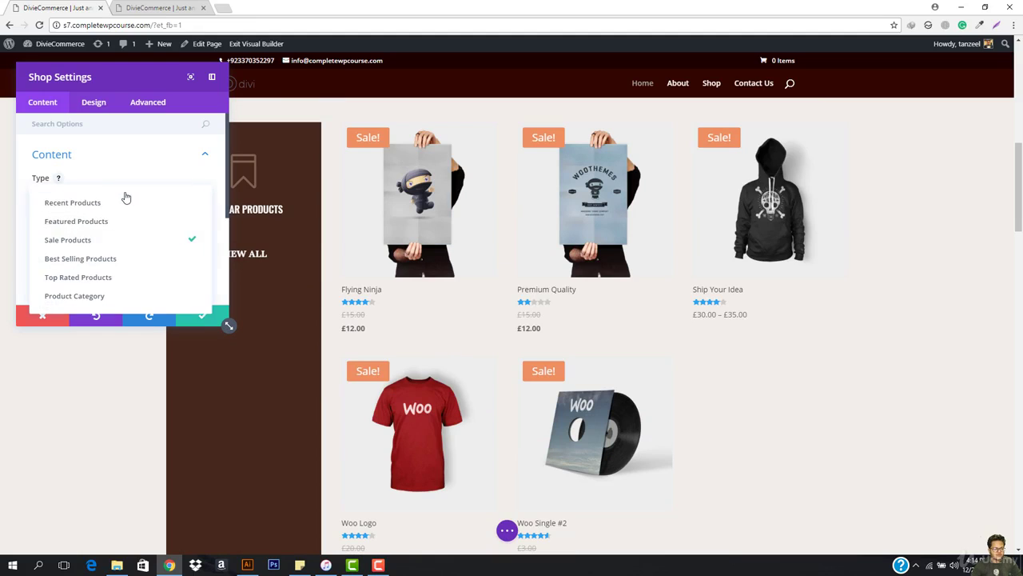
left_click(112, 254)
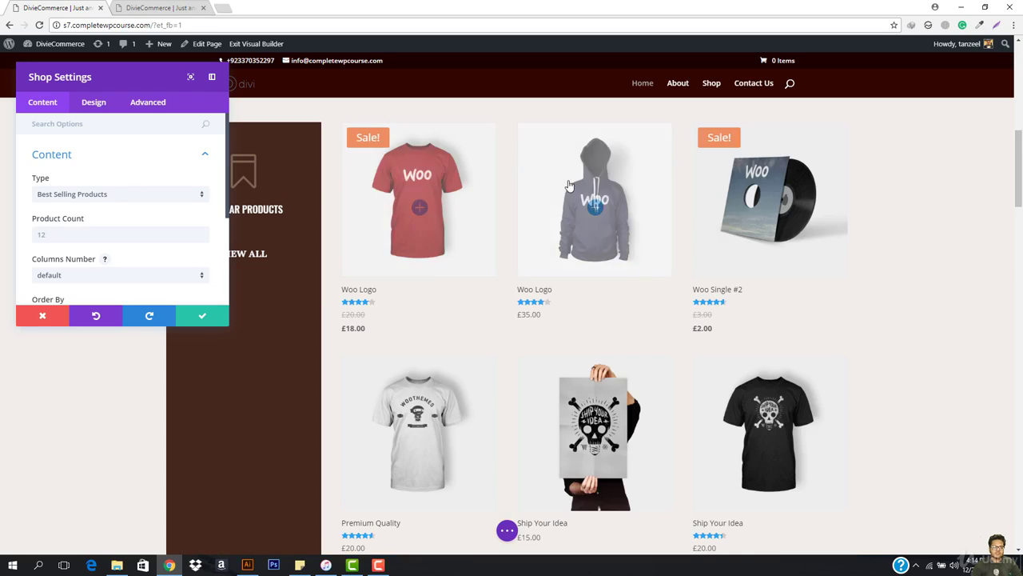
scroll(704, 243, "down", 1)
scroll(546, 286, "up", 2)
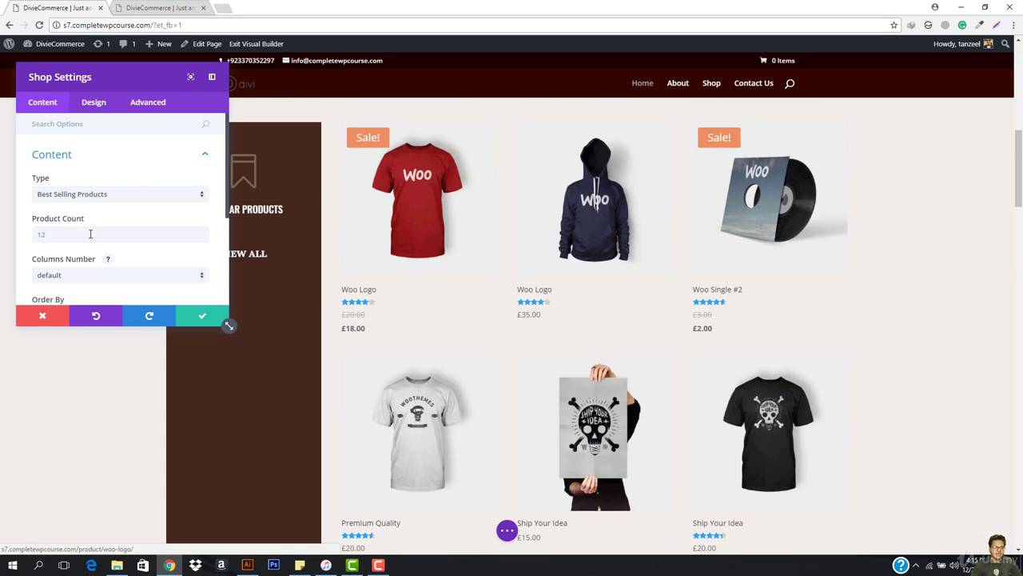
left_click(82, 233)
Step: Set Product Count to 3 and try 3 Columns, then 4 Columns
type("3")
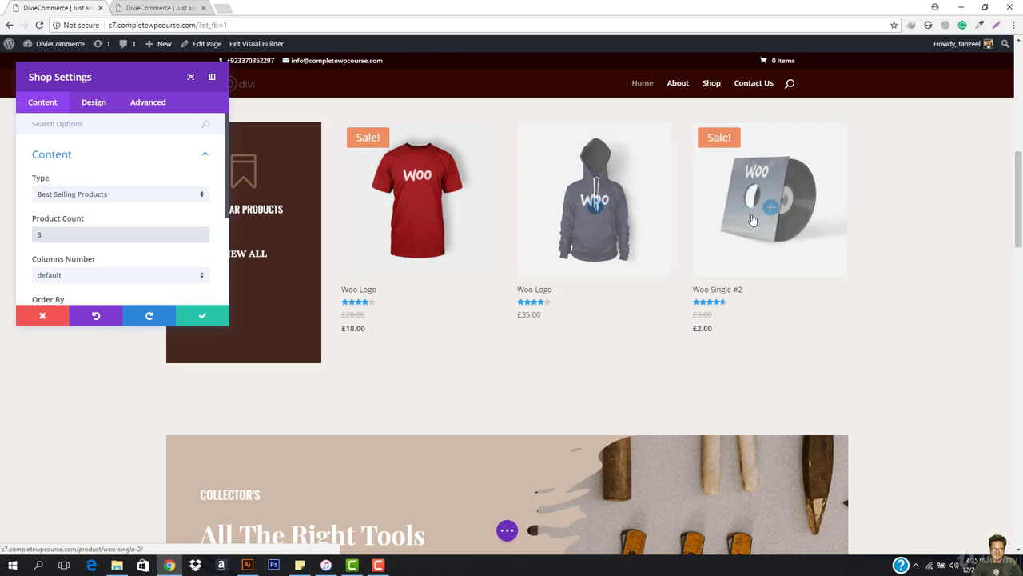
scroll(90, 228, "down", 1)
left_click(90, 227)
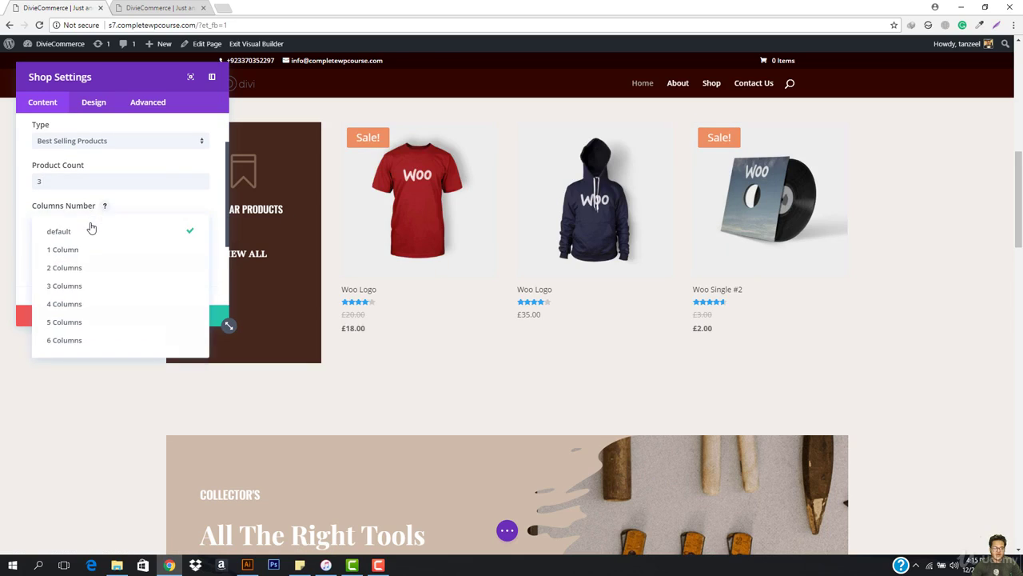
left_click(86, 287)
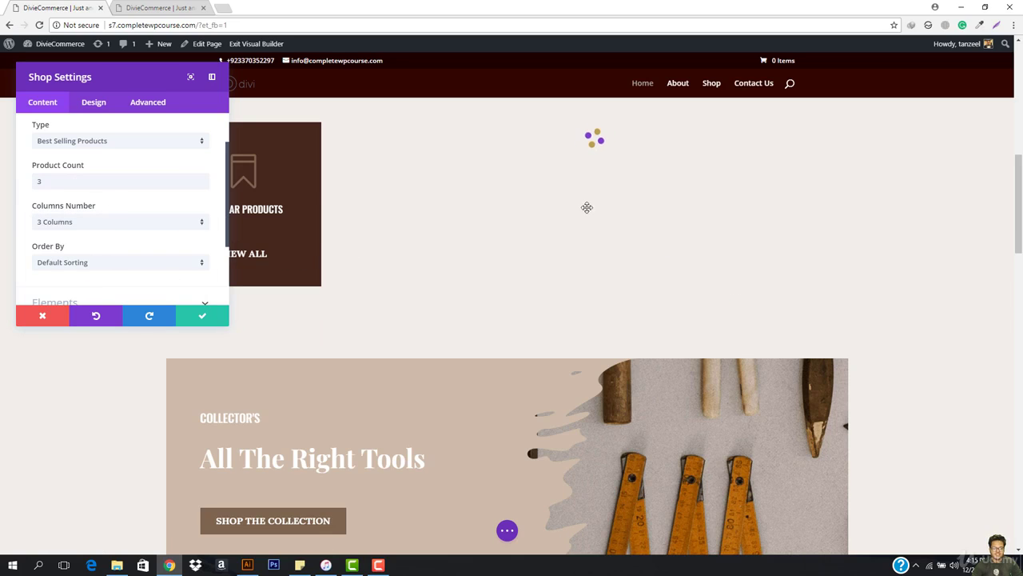
left_click(122, 226)
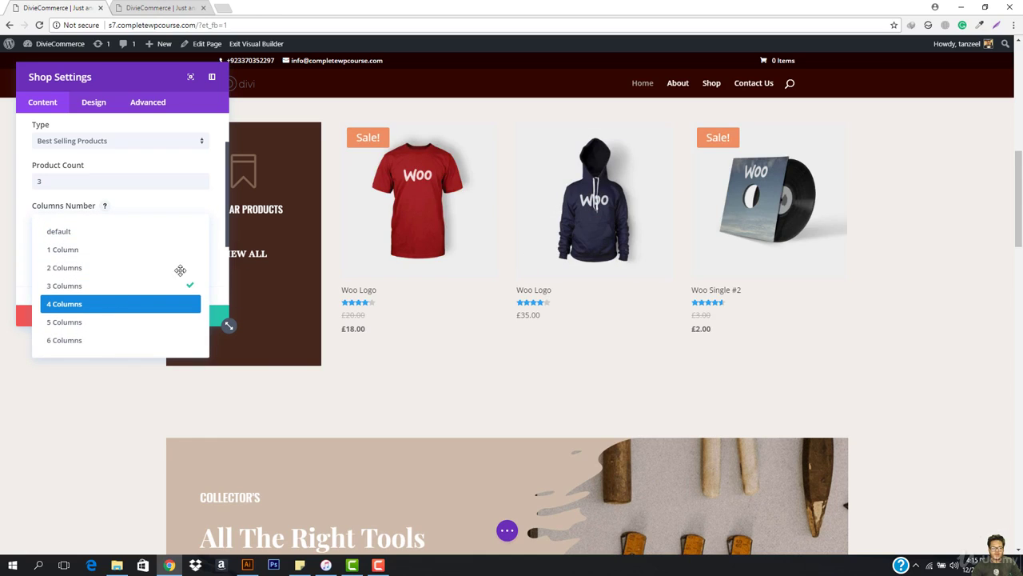
left_click(64, 303)
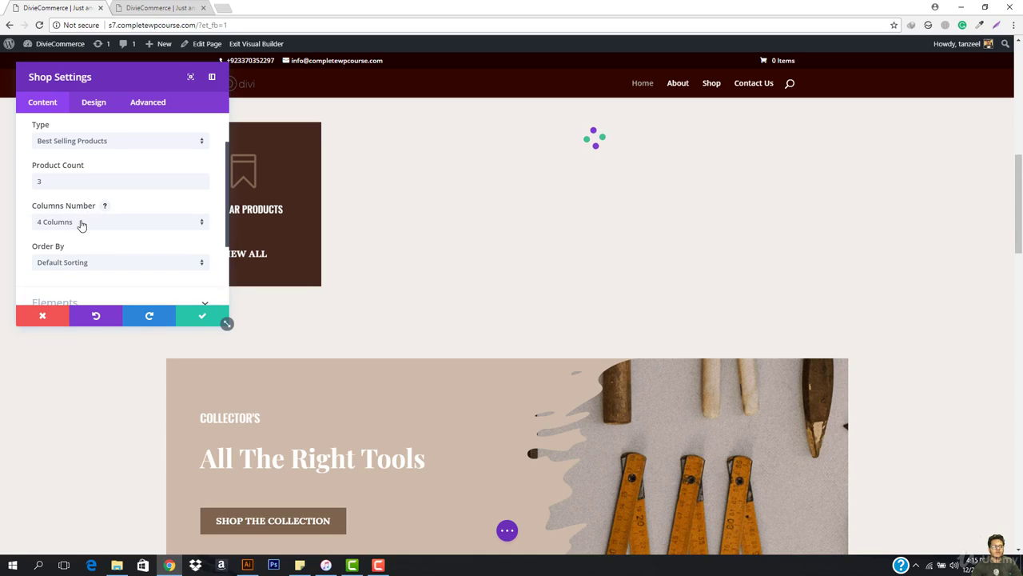
Step: Try Product Count 4, then settle on 3 products in 3 Columns
double_click(90, 184)
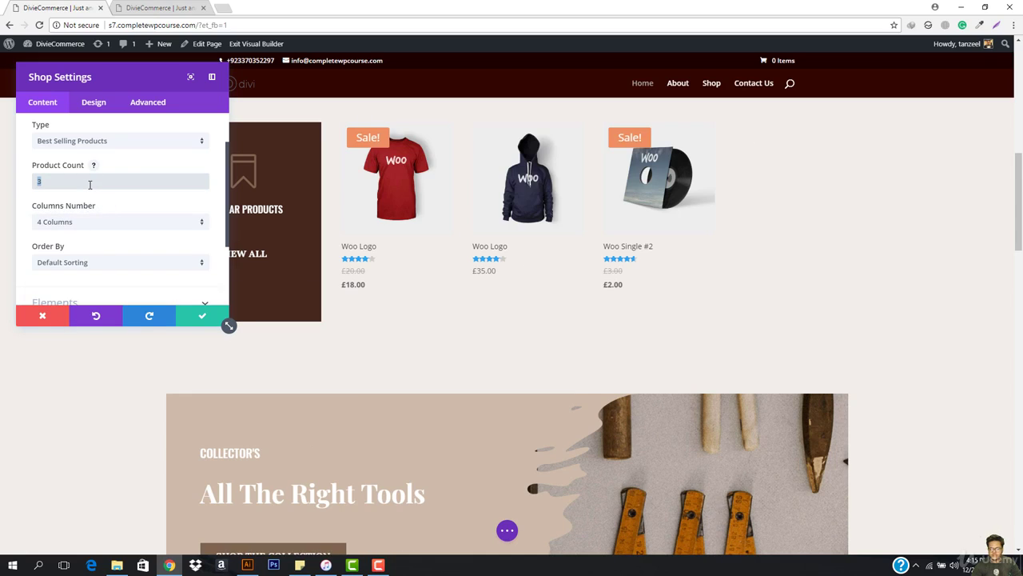
type("4")
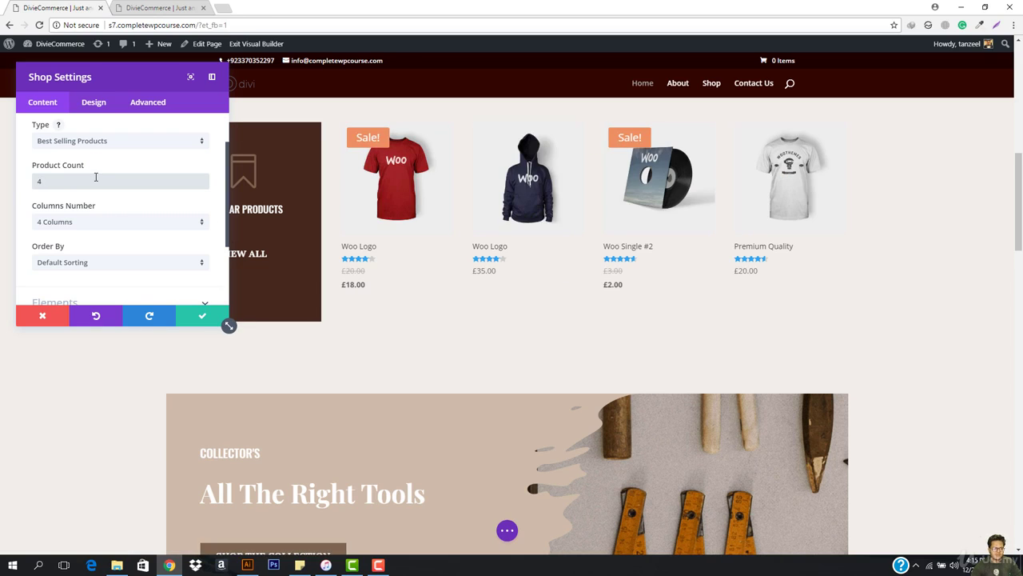
type("3")
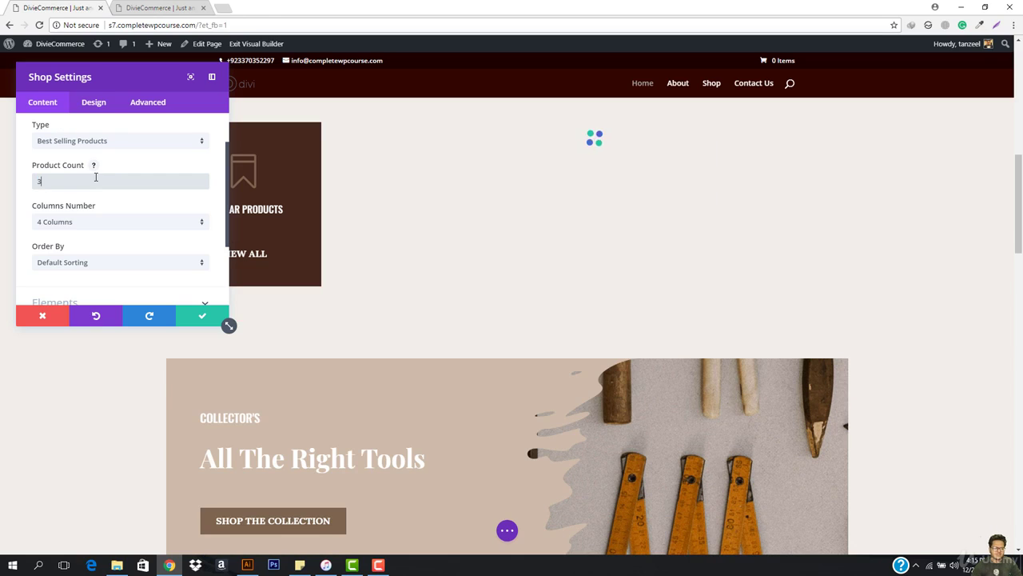
left_click(87, 231)
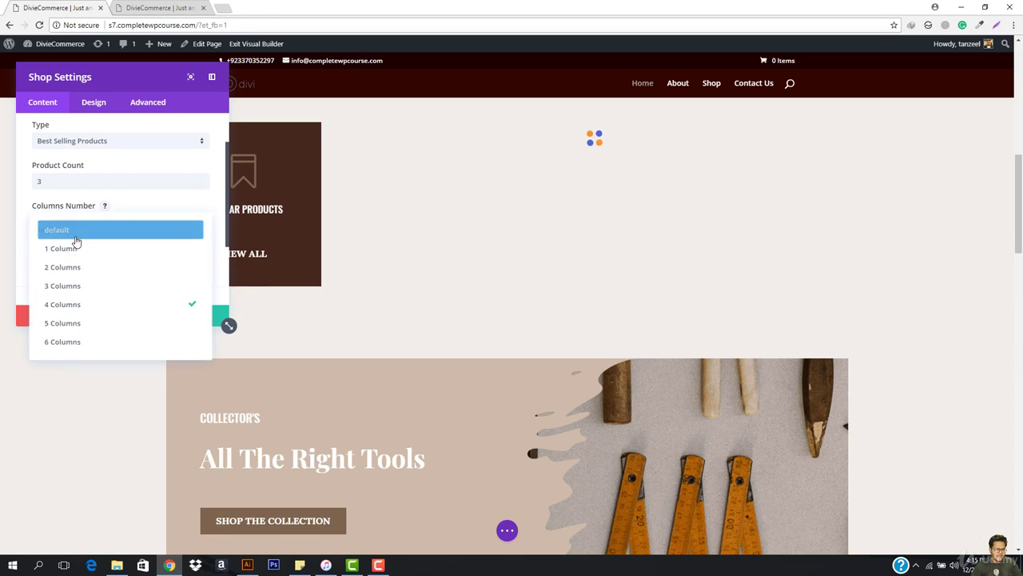
left_click(80, 286)
scroll(133, 238, "down", 1)
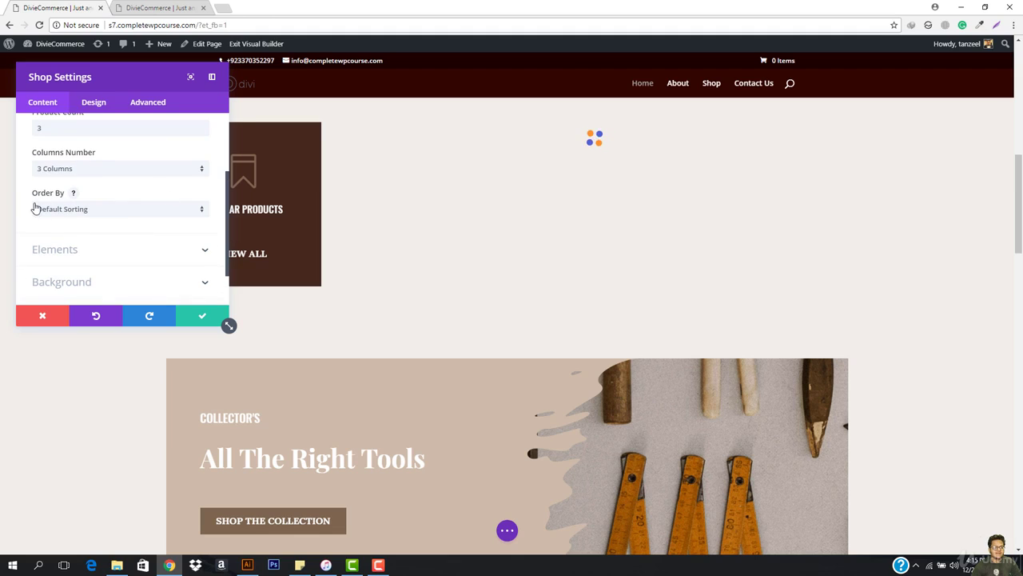
Step: Set Order By to Sort By Price: Low To High
left_click(133, 207)
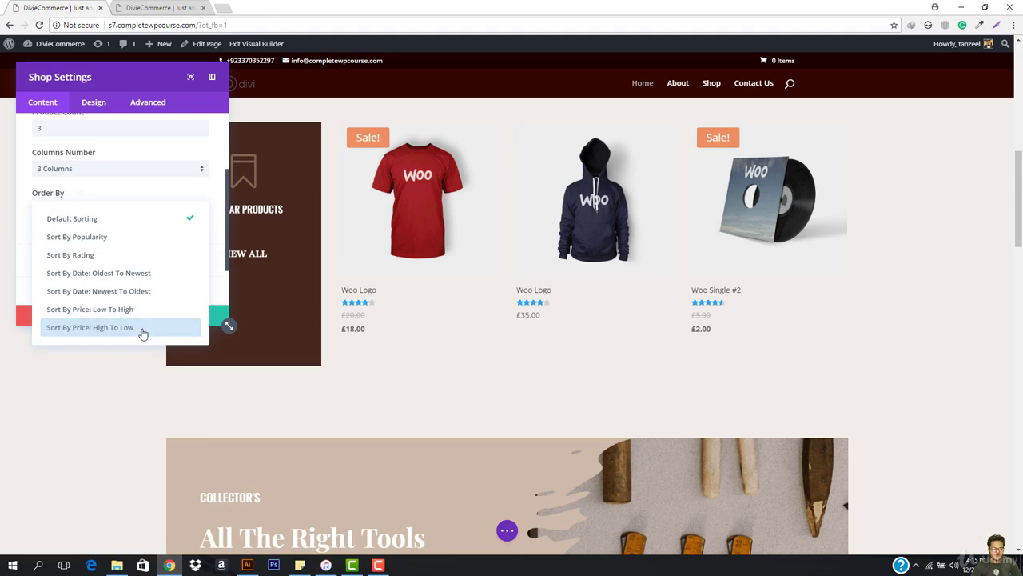
left_click(115, 310)
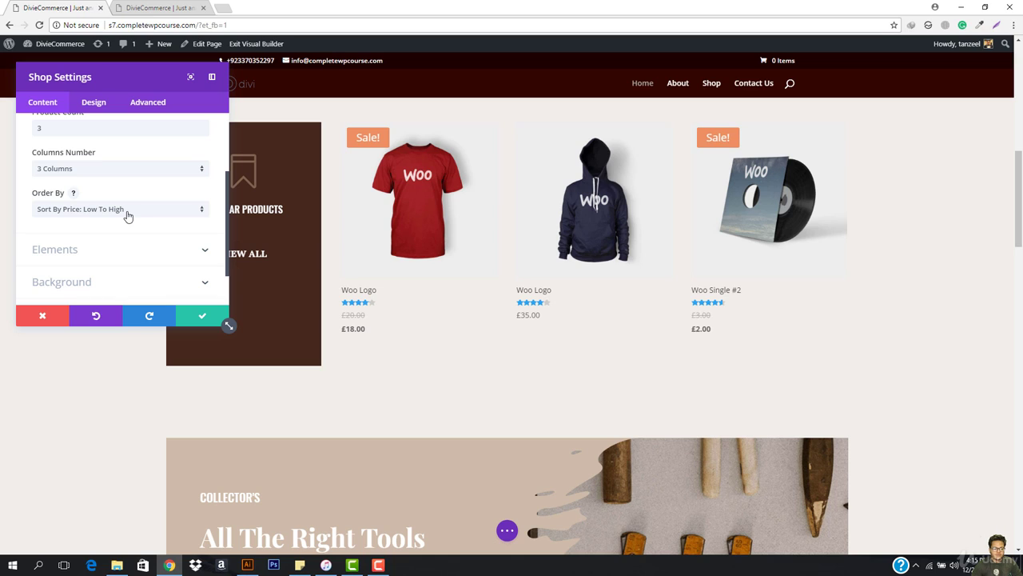
scroll(128, 216, "up", 1)
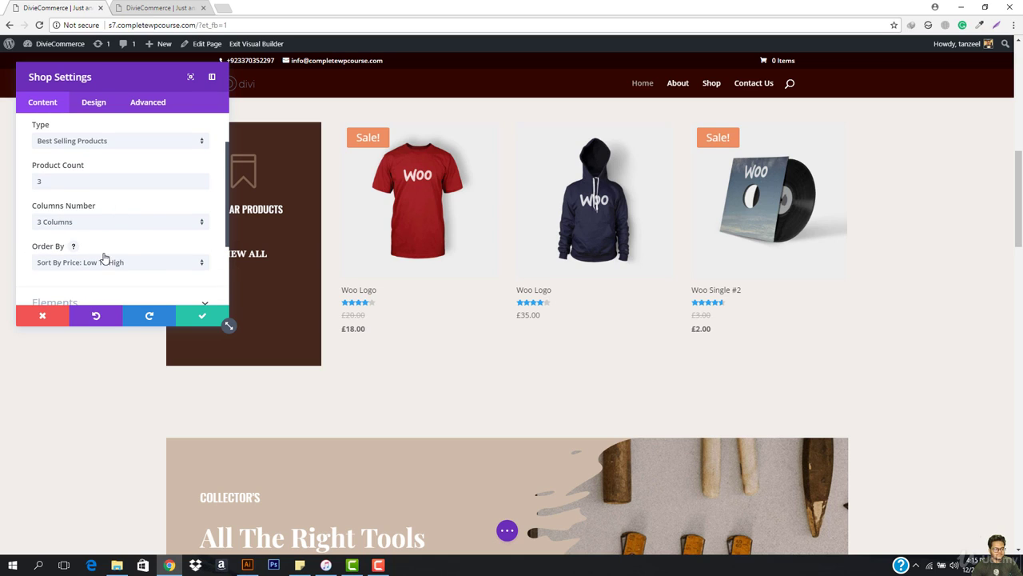
scroll(103, 248, "down", 2)
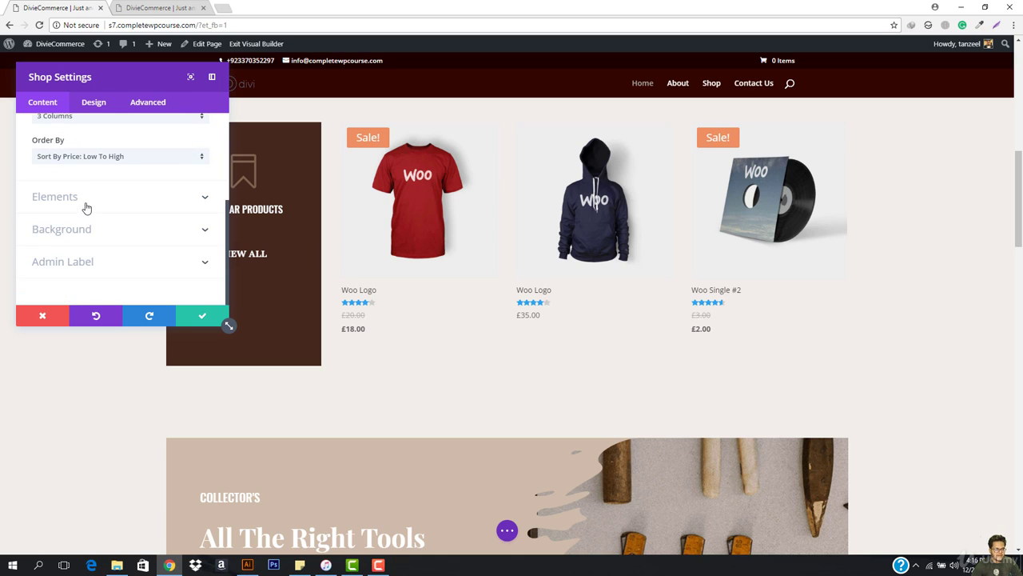
left_click(87, 206)
left_click(46, 190)
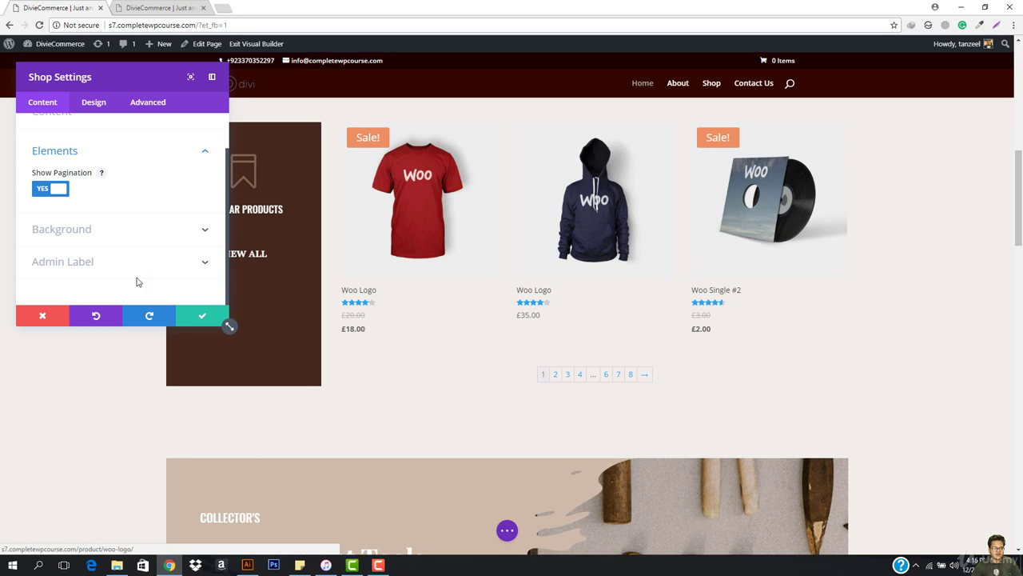
left_click(50, 189)
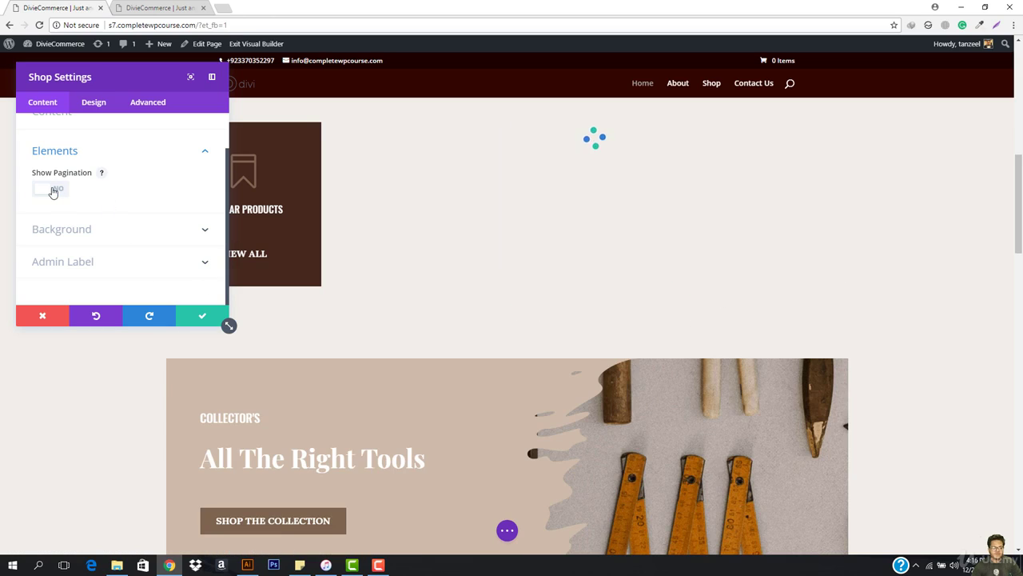
left_click(69, 231)
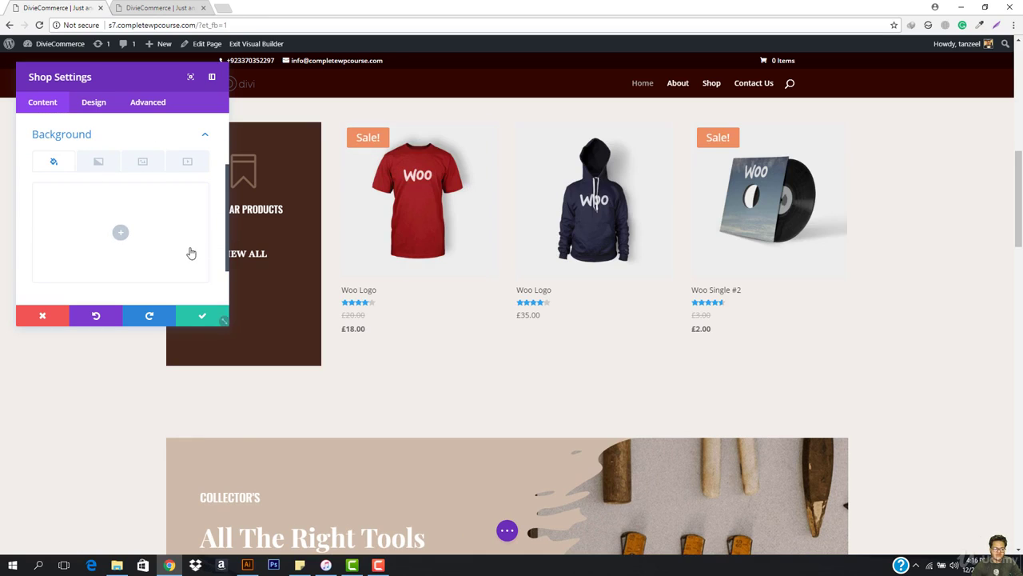
left_click(158, 136)
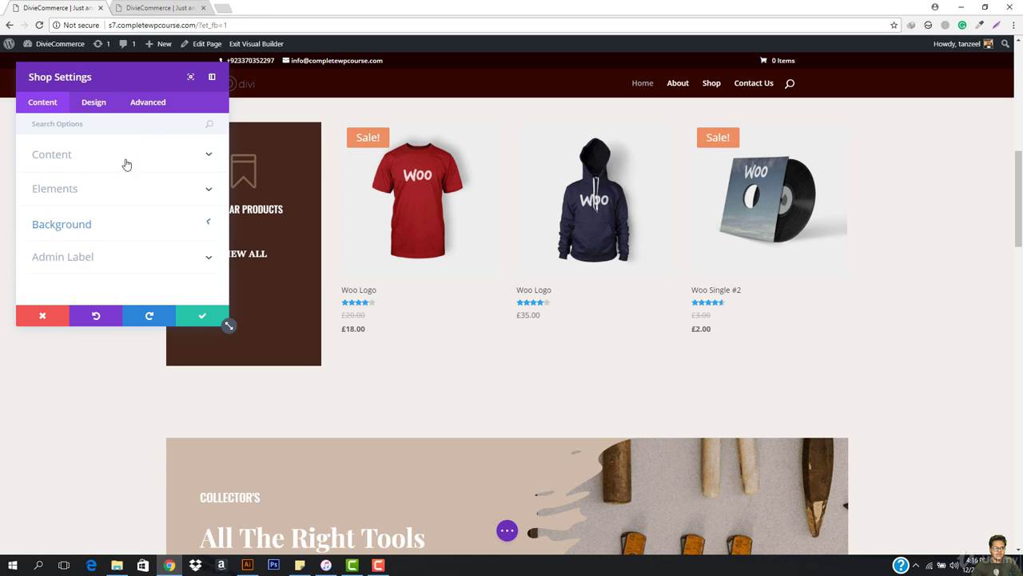
left_click(74, 261)
left_click(87, 213)
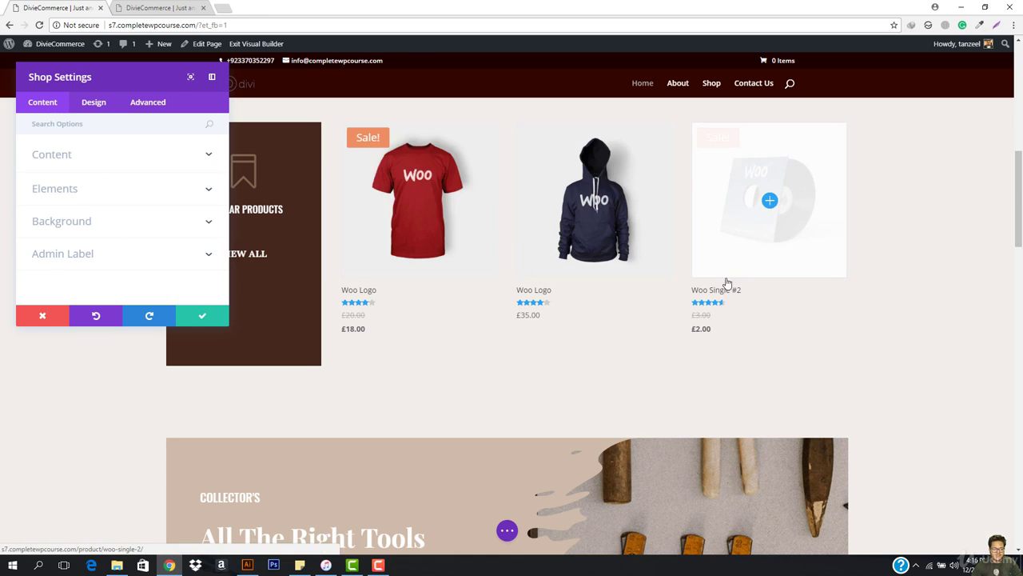
left_click(93, 155)
scroll(92, 156, "down", 3)
Step: In Design, color the Sale! badges a dark brown
left_click(94, 102)
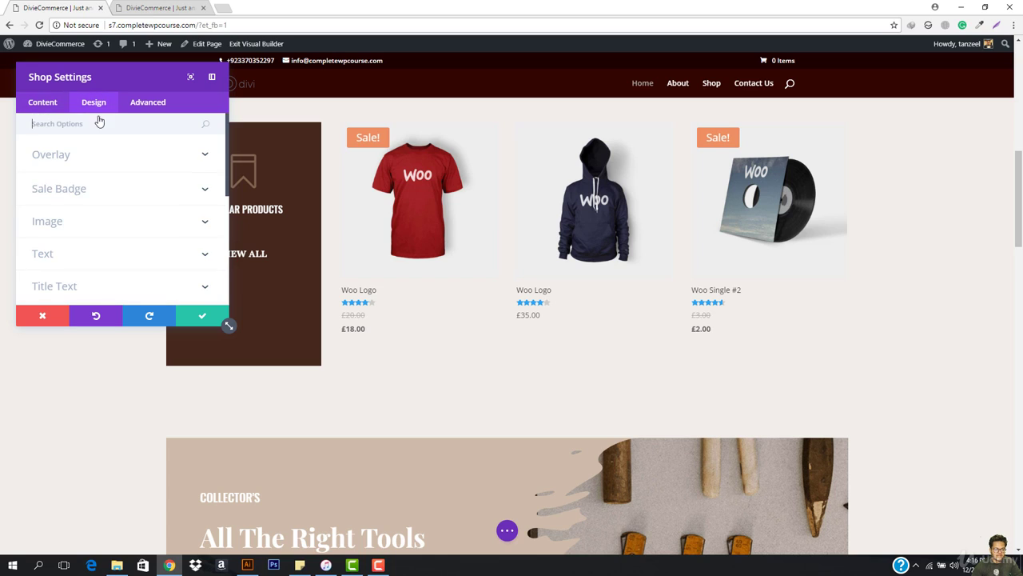
left_click(78, 189)
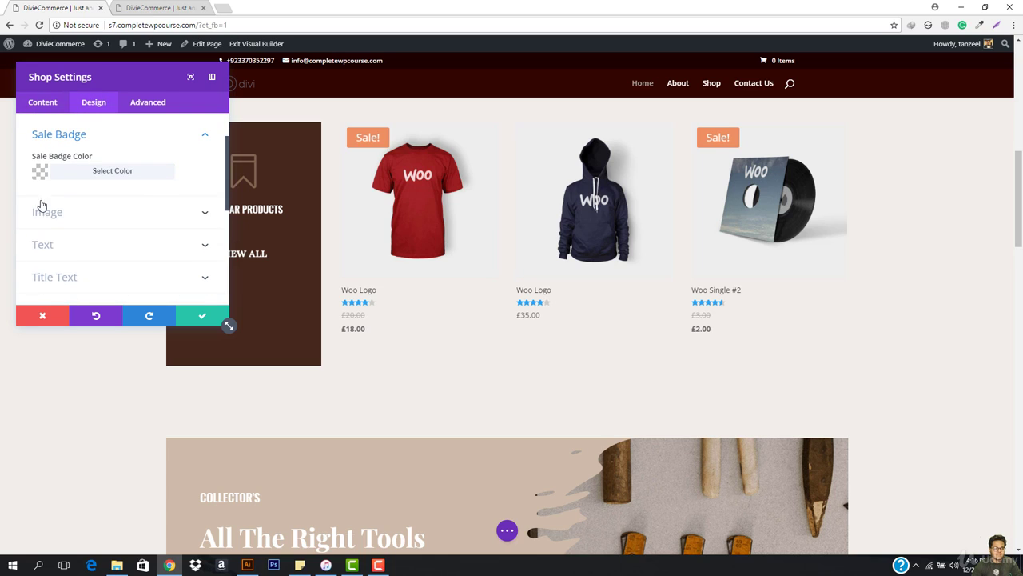
left_click(77, 173)
left_click_drag(78, 231, 57, 257)
scroll(77, 247, "down", 2)
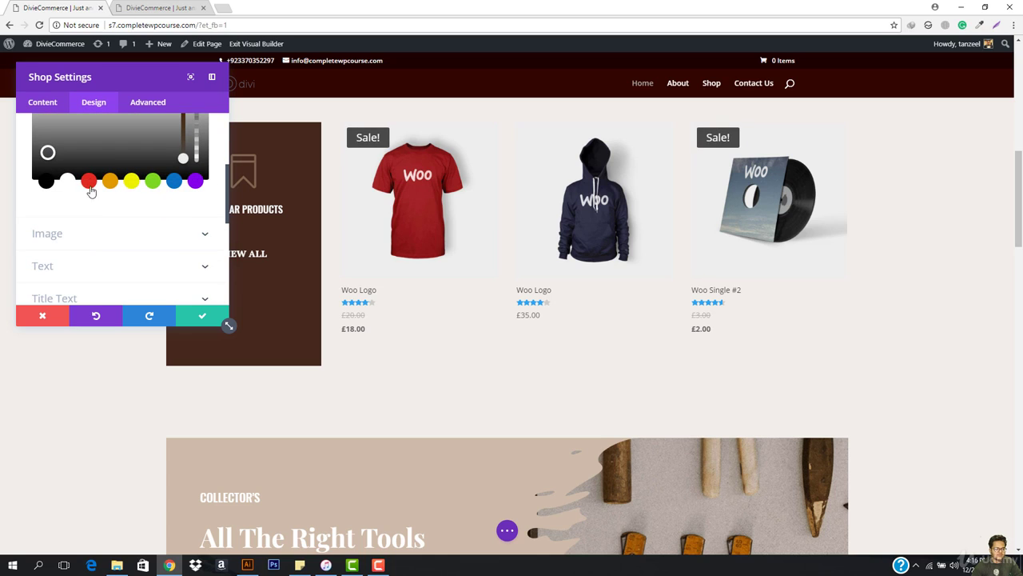
scroll(182, 210, "up", 1)
left_click_drag(182, 211, 183, 149)
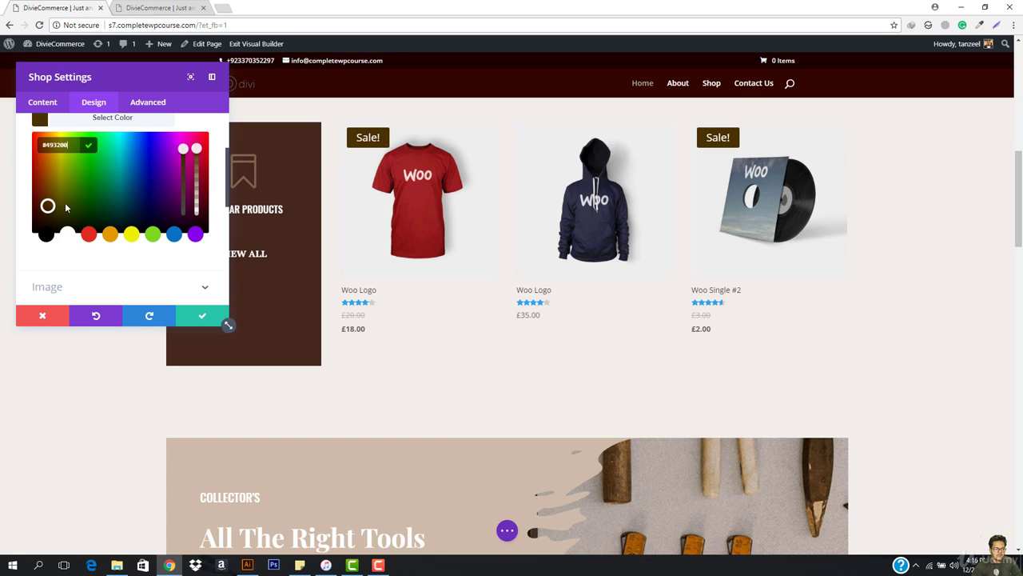
left_click(100, 124)
Step: Add a drop shadow to product images with 11px vertical offset and 18px blur
left_click(66, 163)
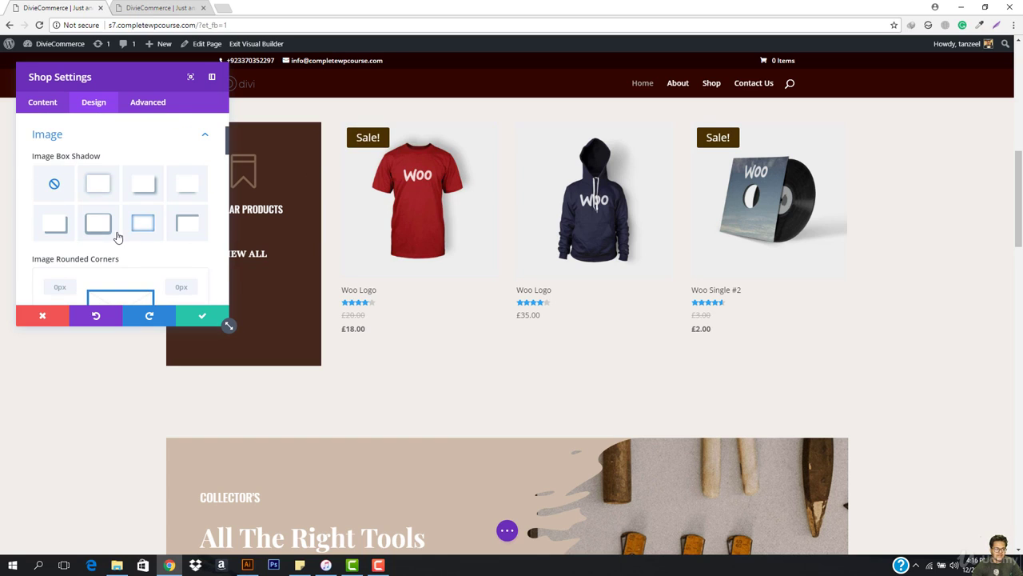
left_click(151, 197)
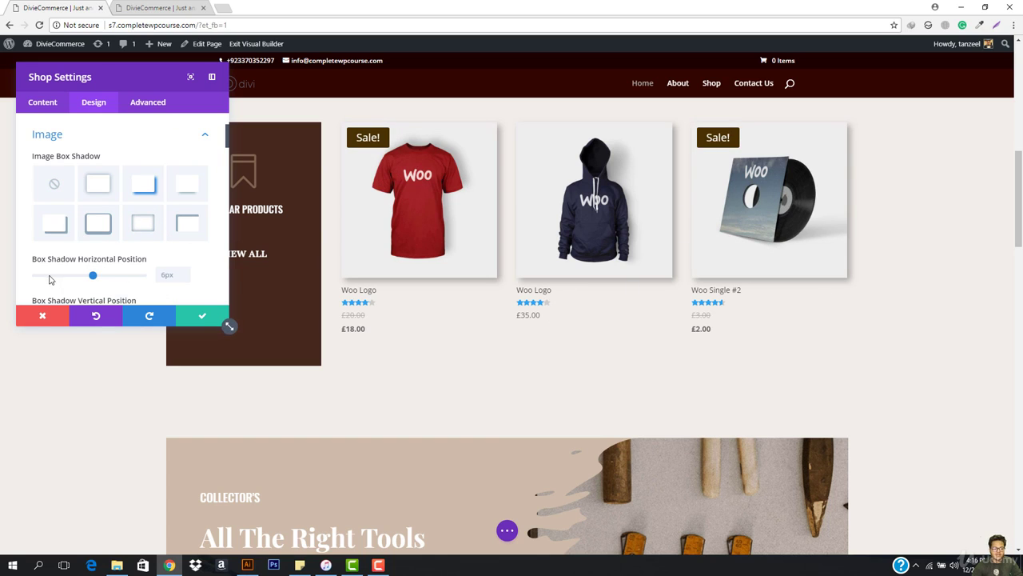
left_click_drag(94, 278, 98, 278)
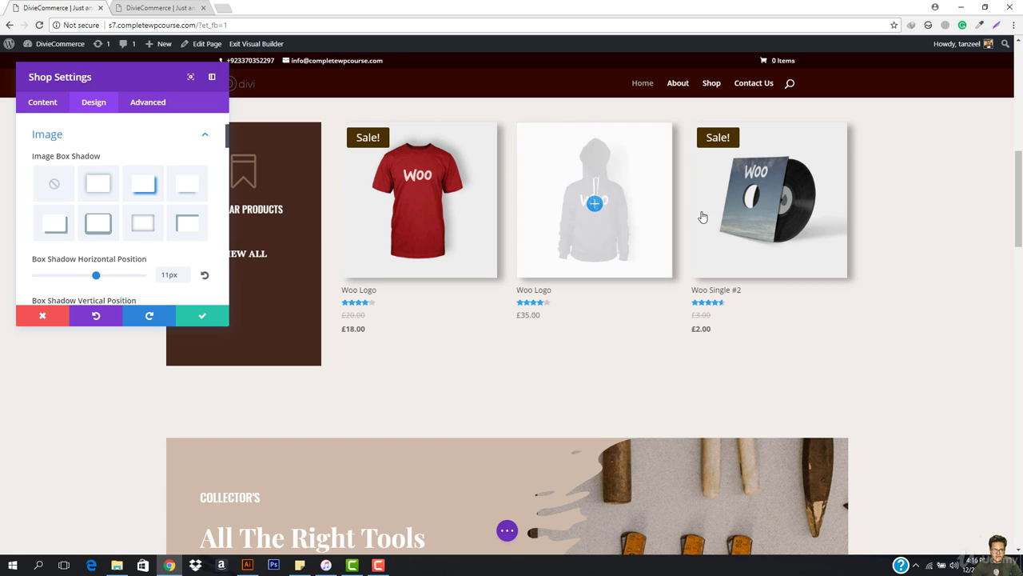
scroll(66, 255, "down", 3)
scroll(66, 256, "down", 1)
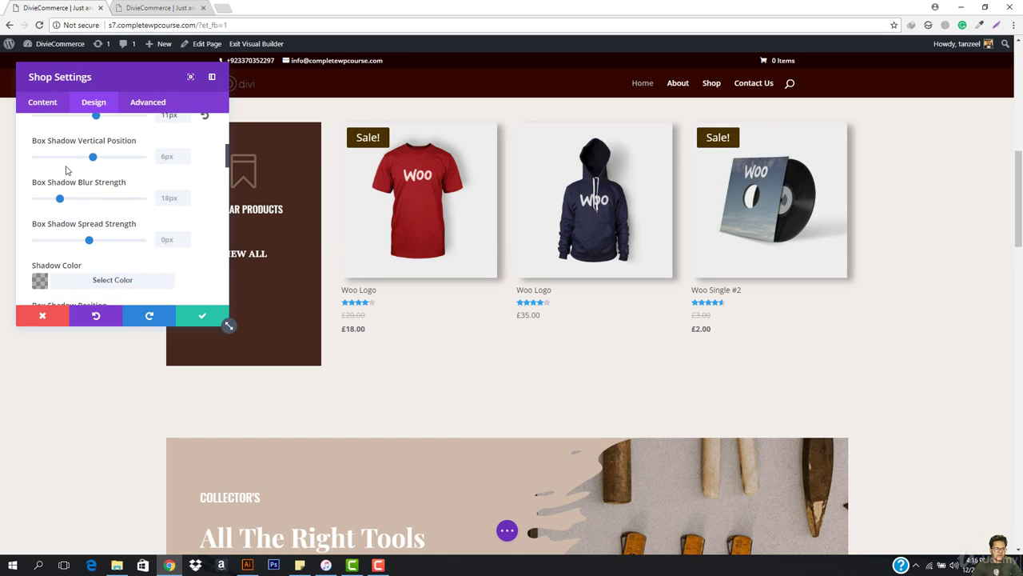
mouse_move(93, 158)
left_mouse_down()
mouse_move(192, 170)
mouse_move(98, 168)
left_mouse_up()
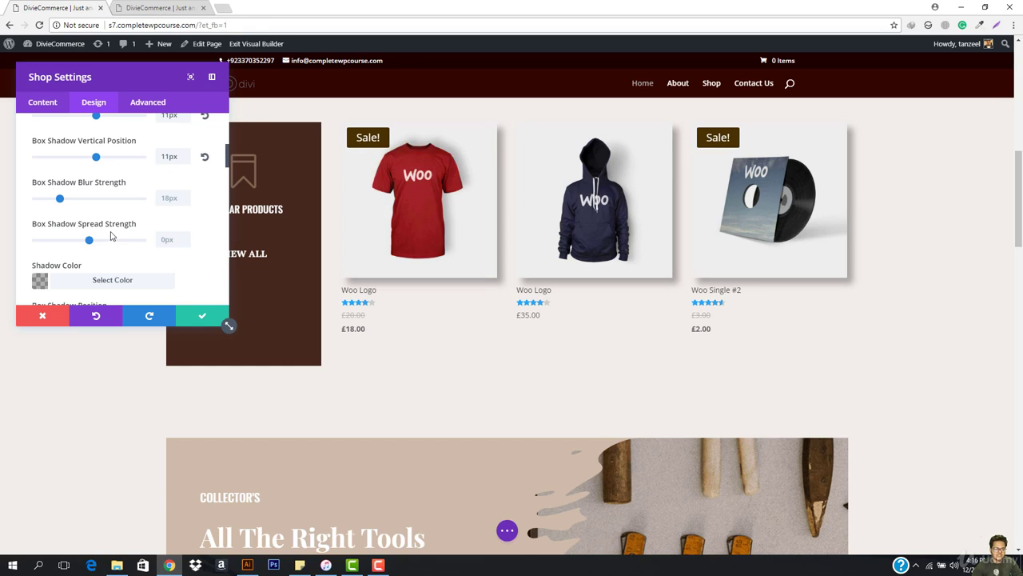
scroll(114, 238, "down", 3)
scroll(114, 237, "down", 6)
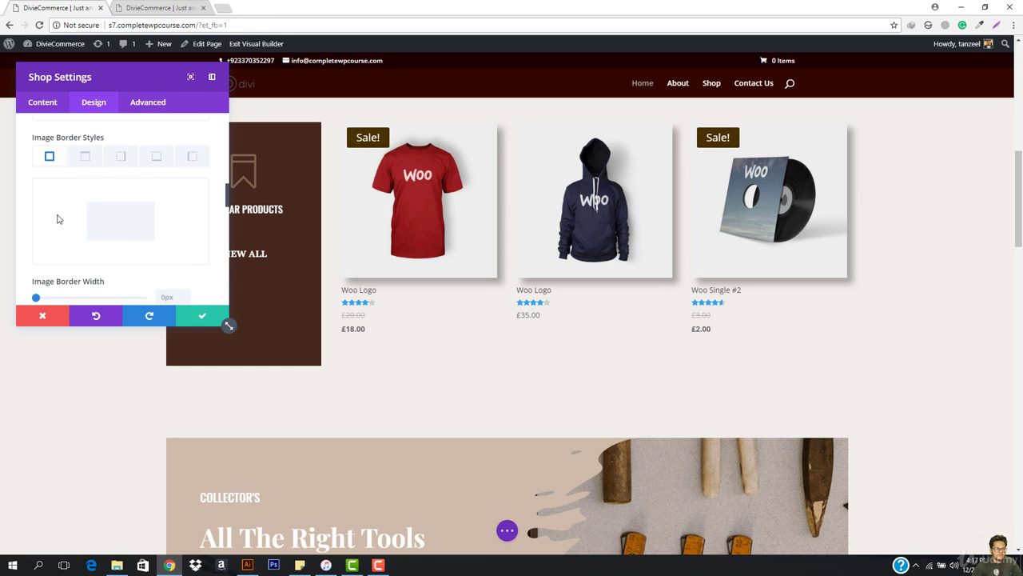
scroll(70, 216, "down", 8)
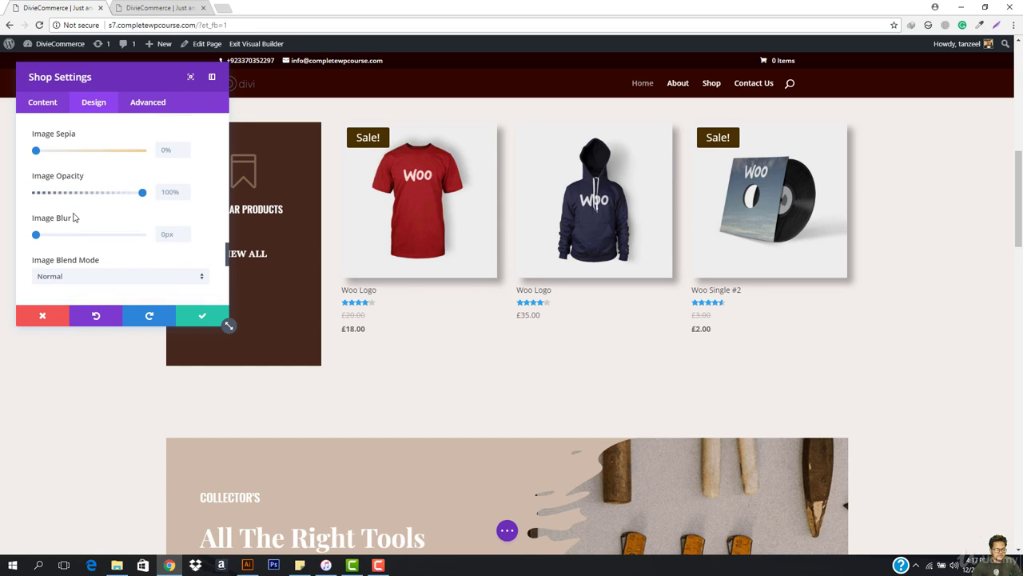
scroll(73, 217, "down", 1)
Step: Center the product text with no text shadow and set Title Text Size to 20px
left_click(92, 165)
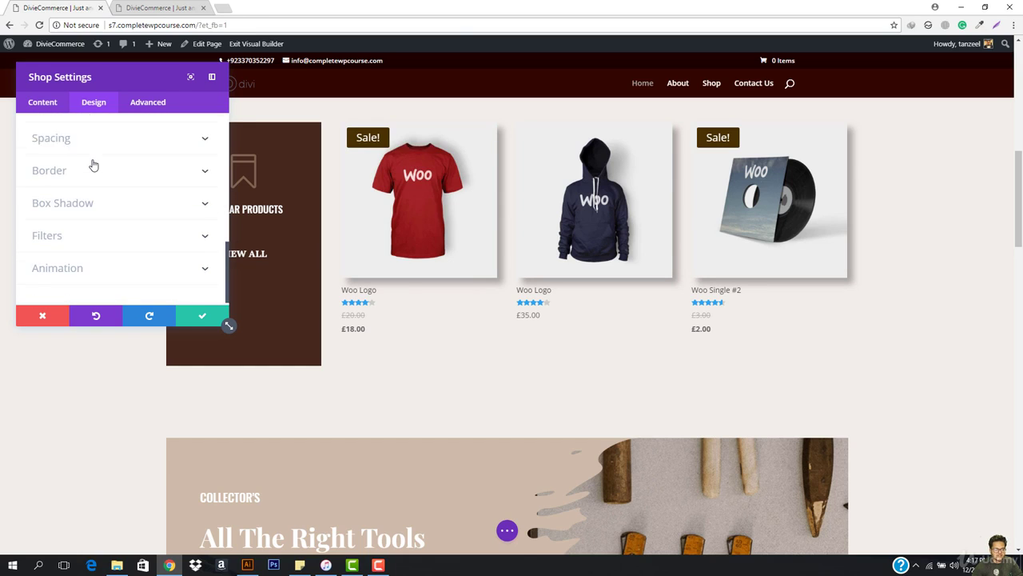
left_click(103, 176)
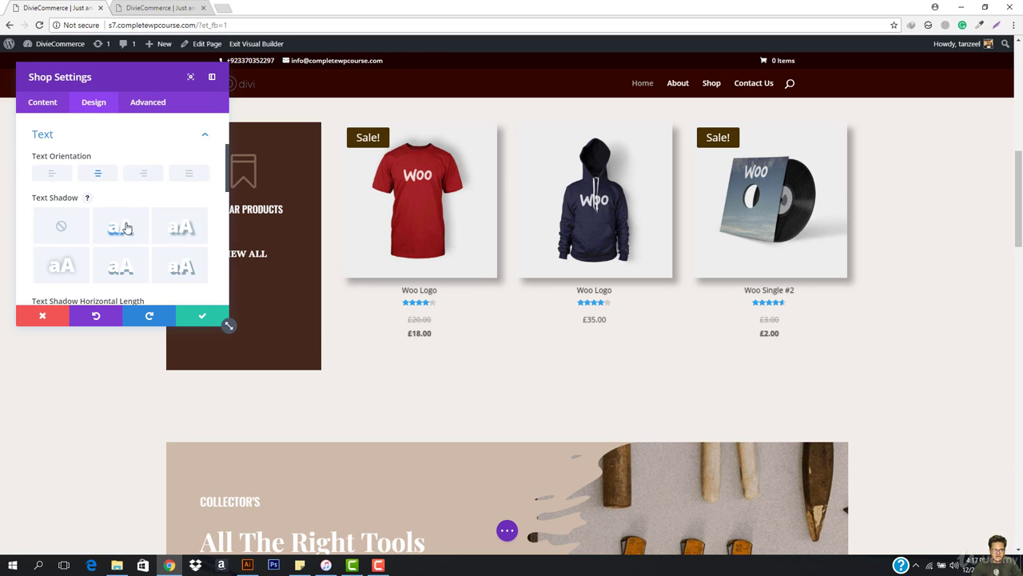
left_click(43, 233)
scroll(56, 228, "down", 2)
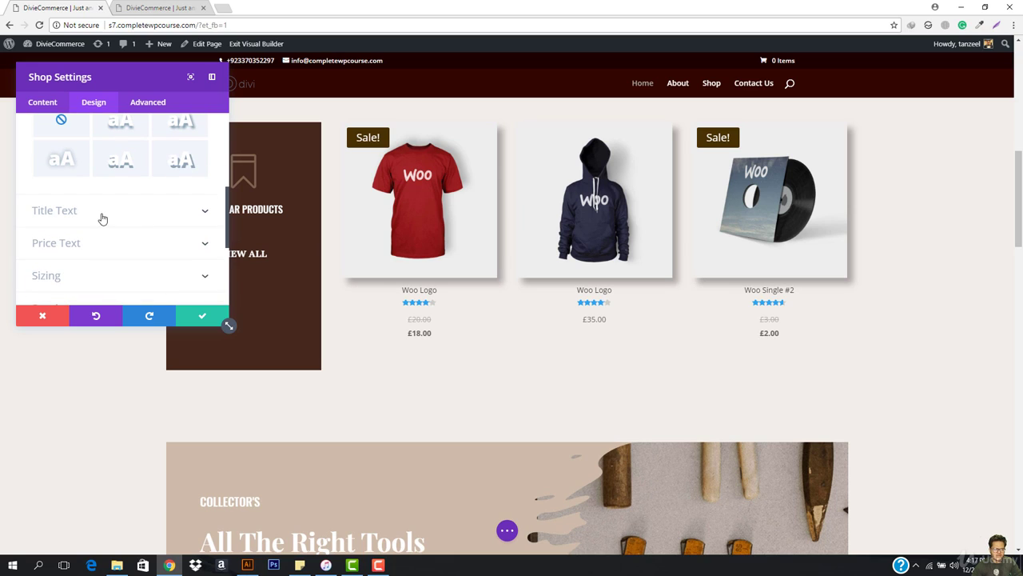
left_click(86, 212)
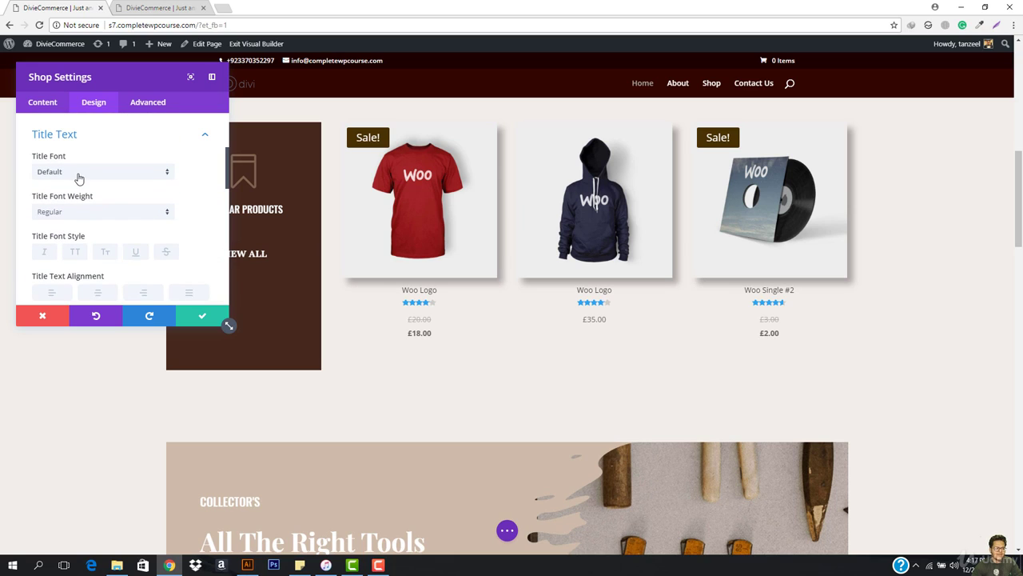
scroll(92, 220, "down", 3)
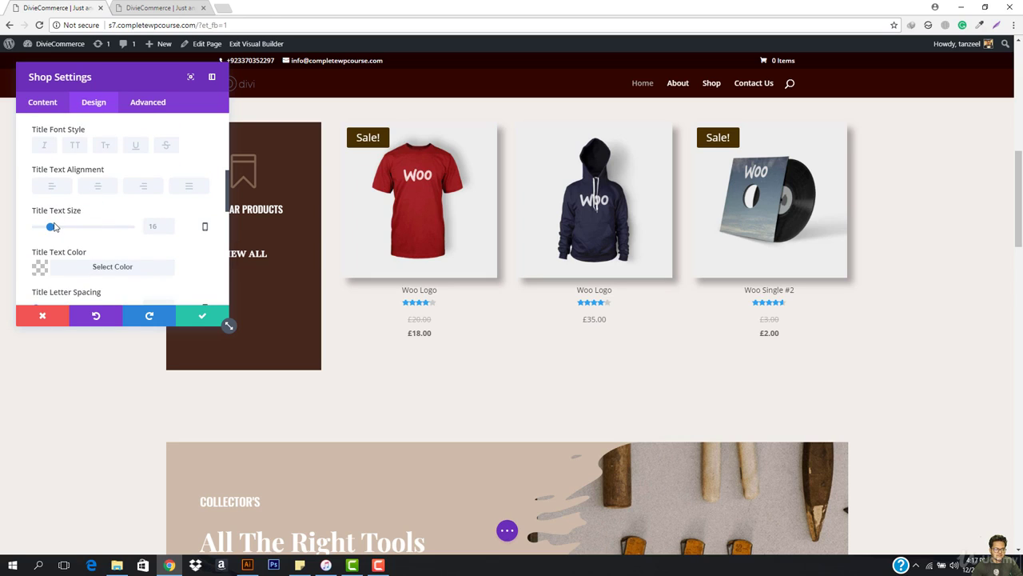
mouse_move(52, 230)
left_mouse_down()
mouse_move(64, 230)
mouse_move(54, 229)
left_mouse_up()
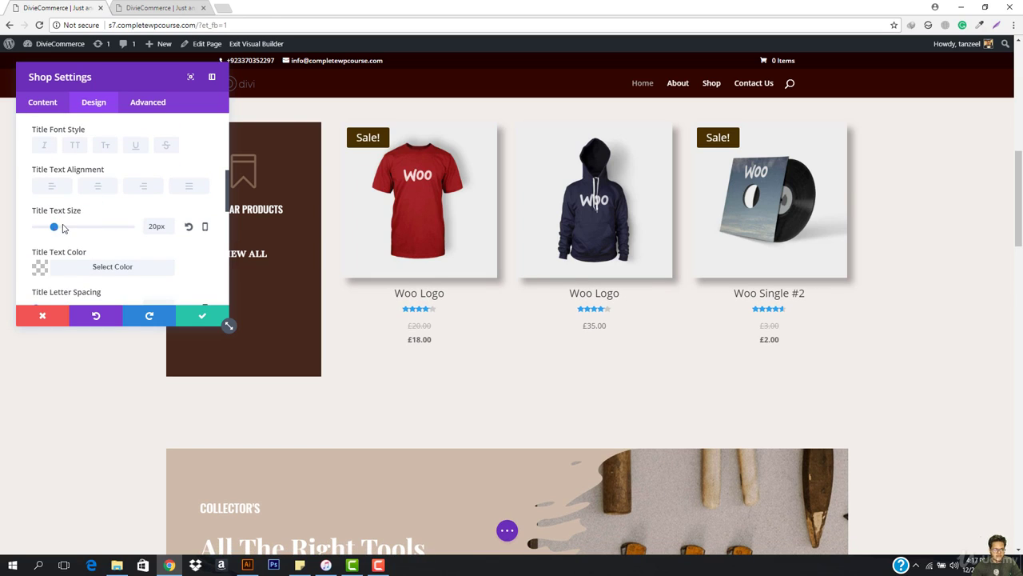
scroll(64, 229, "down", 5)
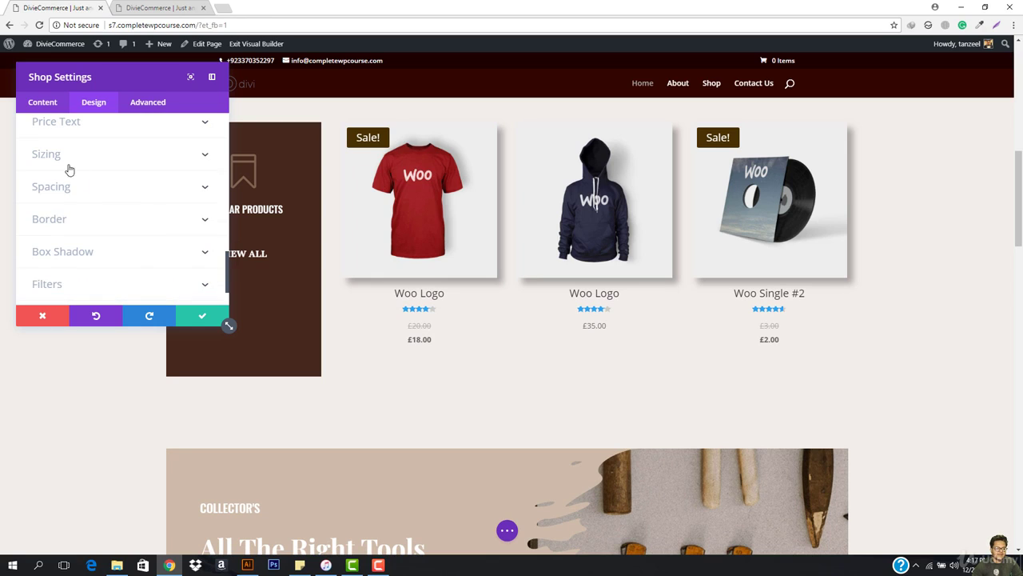
Step: Set the Price Text Color to dark red #540a07
left_click(71, 123)
scroll(146, 235, "down", 3)
left_click(69, 216)
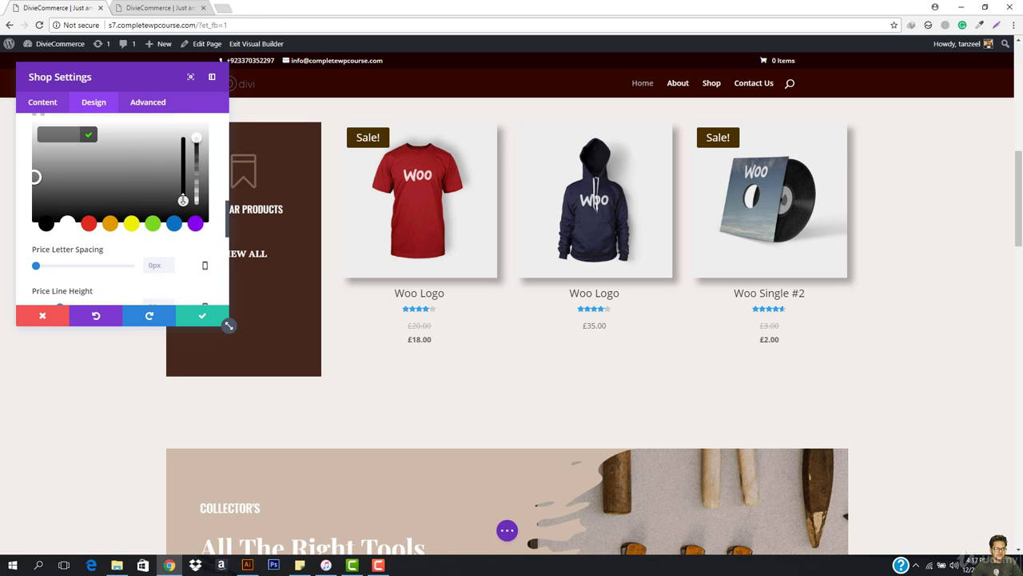
mouse_move(37, 190)
left_mouse_down()
mouse_move(28, 196)
mouse_move(36, 191)
left_mouse_up()
left_click_drag(183, 199, 183, 143)
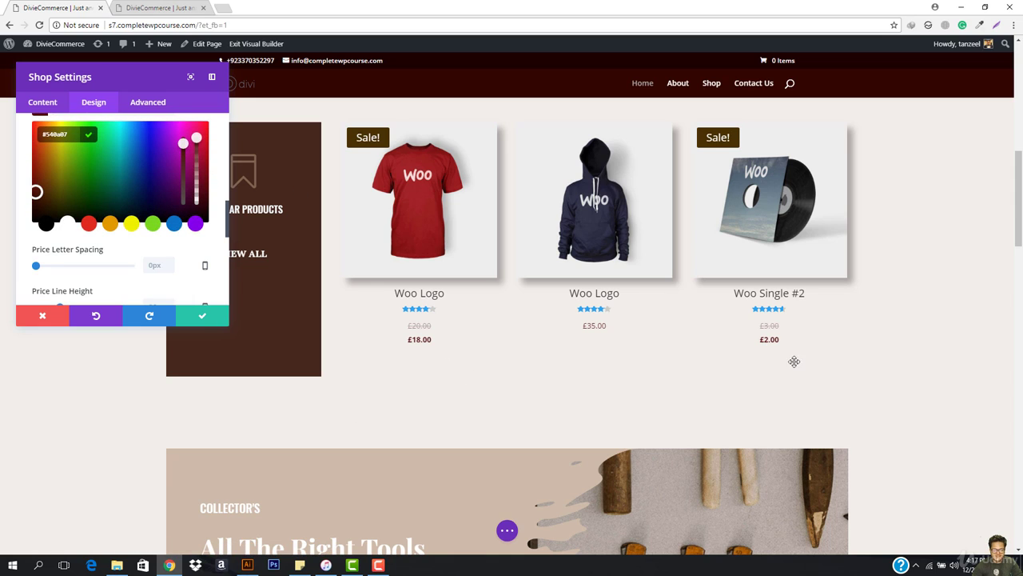
scroll(84, 252, "down", 5)
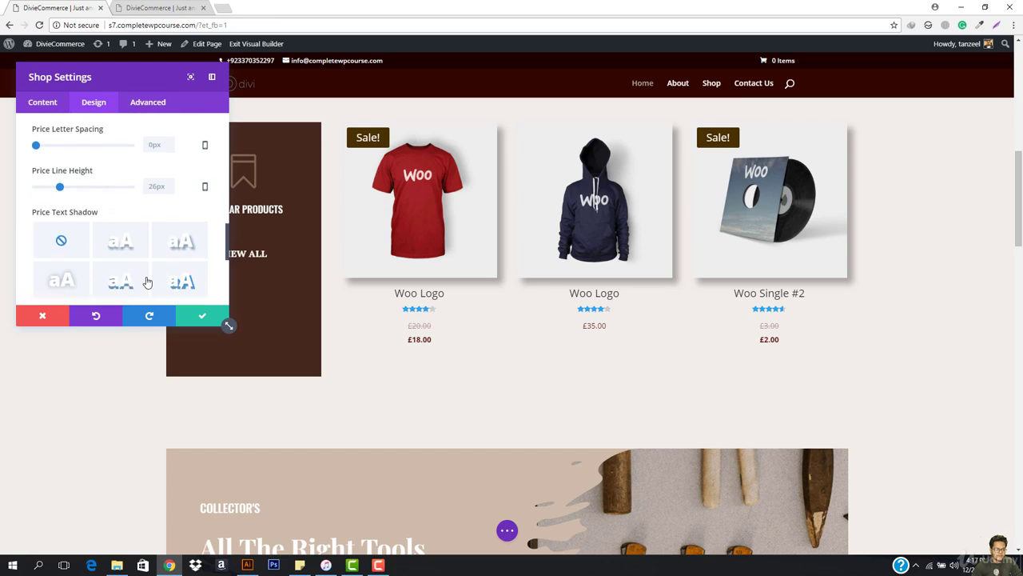
Step: Keep width at 100%, give the module a Slide animation from the Right, and save
left_click(103, 195)
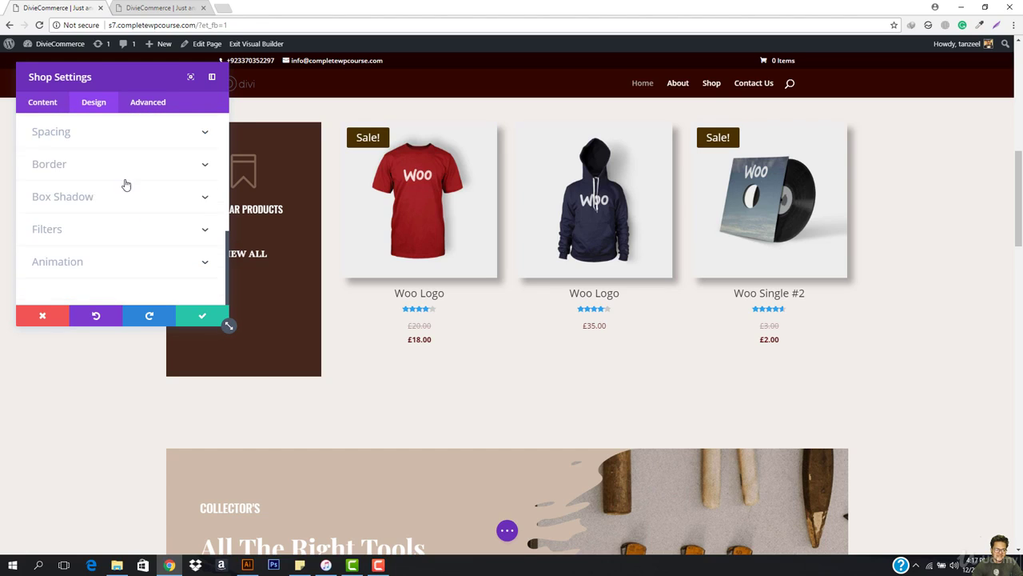
left_click_drag(132, 177, 154, 178)
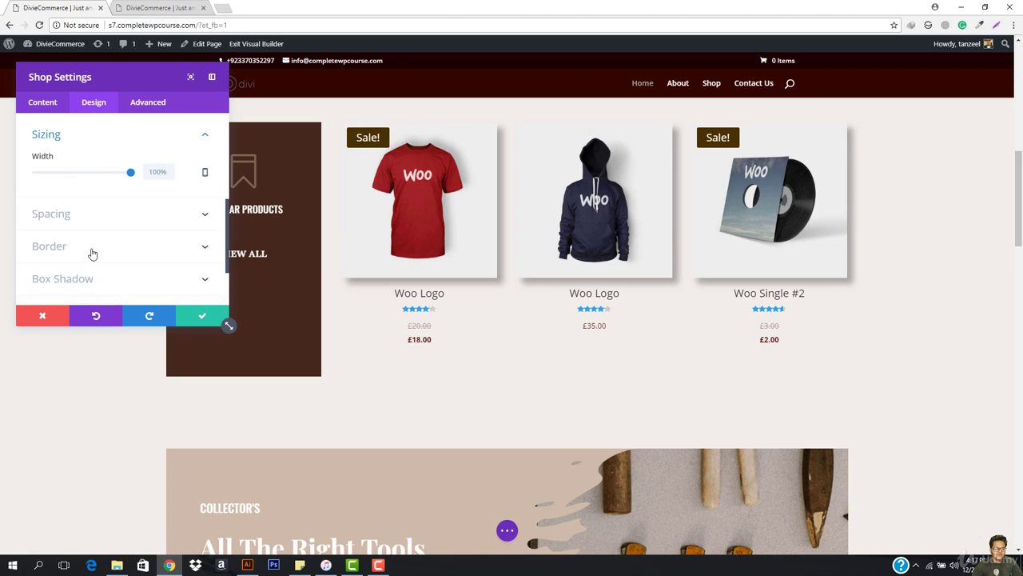
scroll(59, 229, "down", 1)
left_click(56, 263)
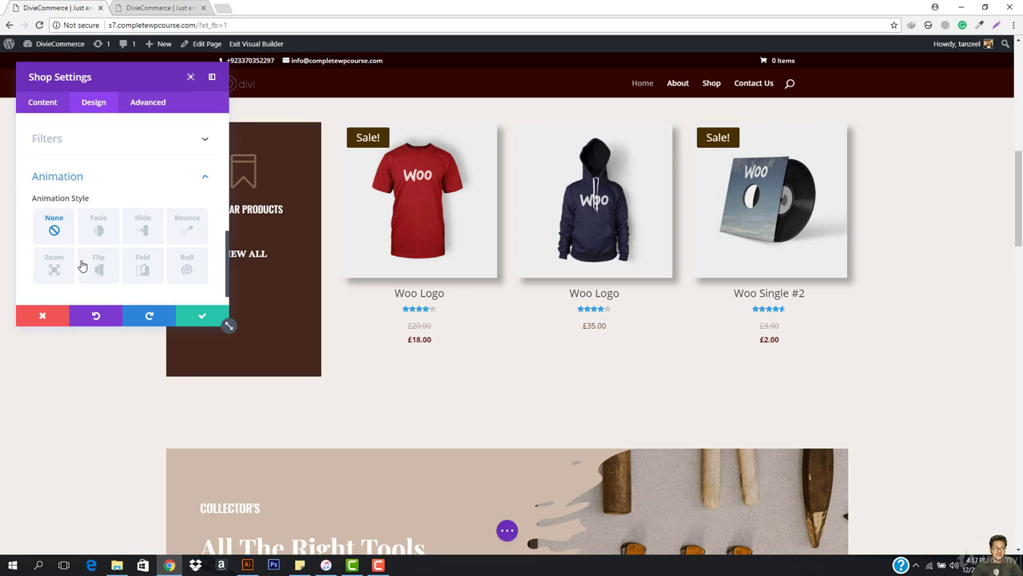
left_click(148, 214)
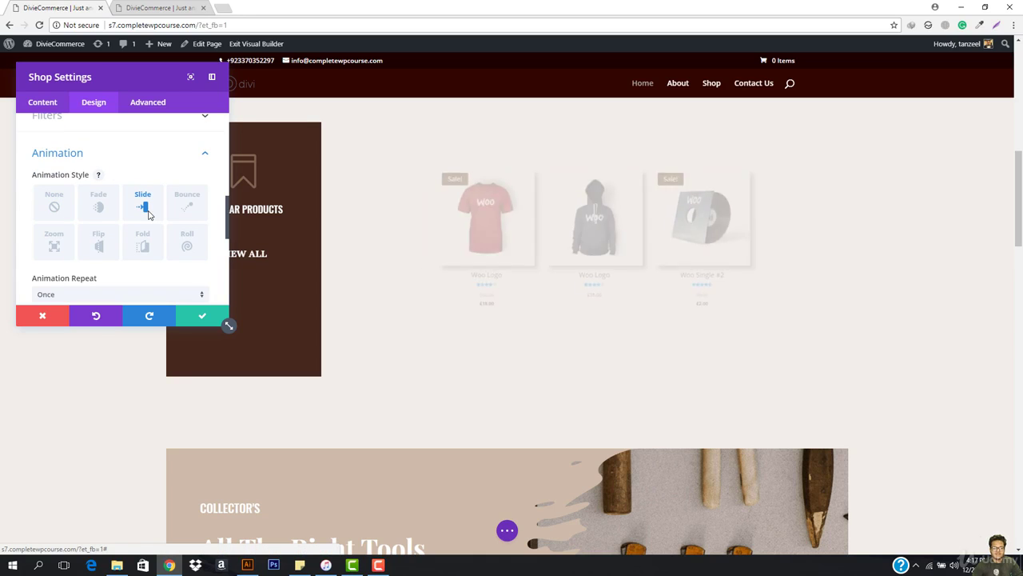
scroll(106, 249, "down", 3)
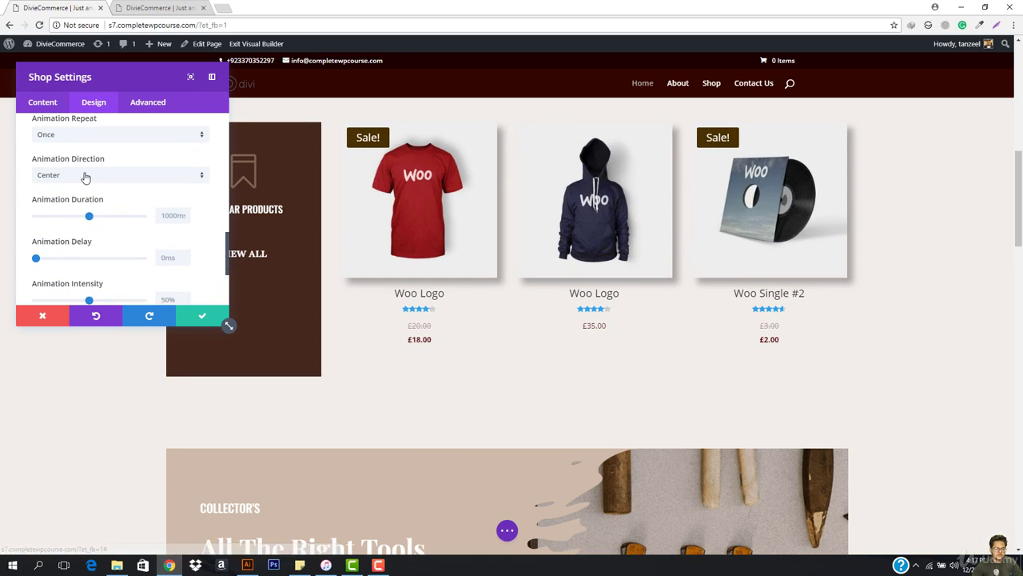
left_click(91, 176)
left_click(82, 202)
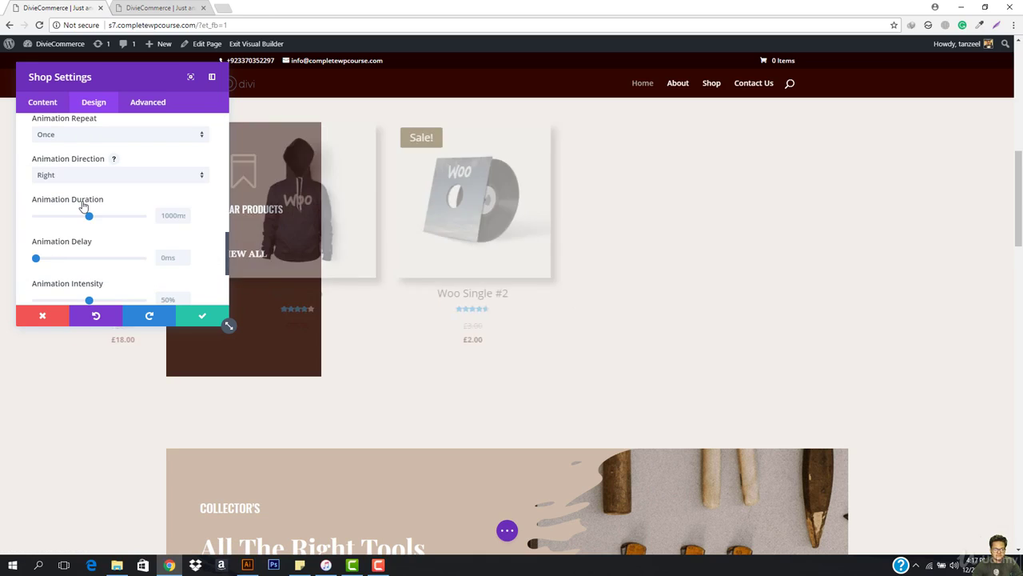
left_click(199, 319)
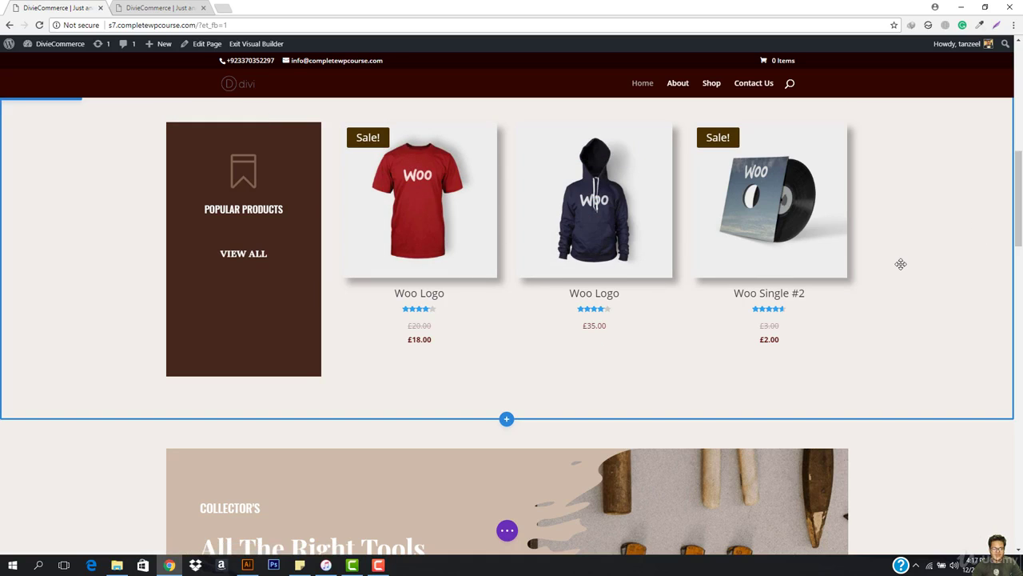
Step: Review the restyled row and expand the purple '...' page settings bar
scroll(901, 264, "down", 7)
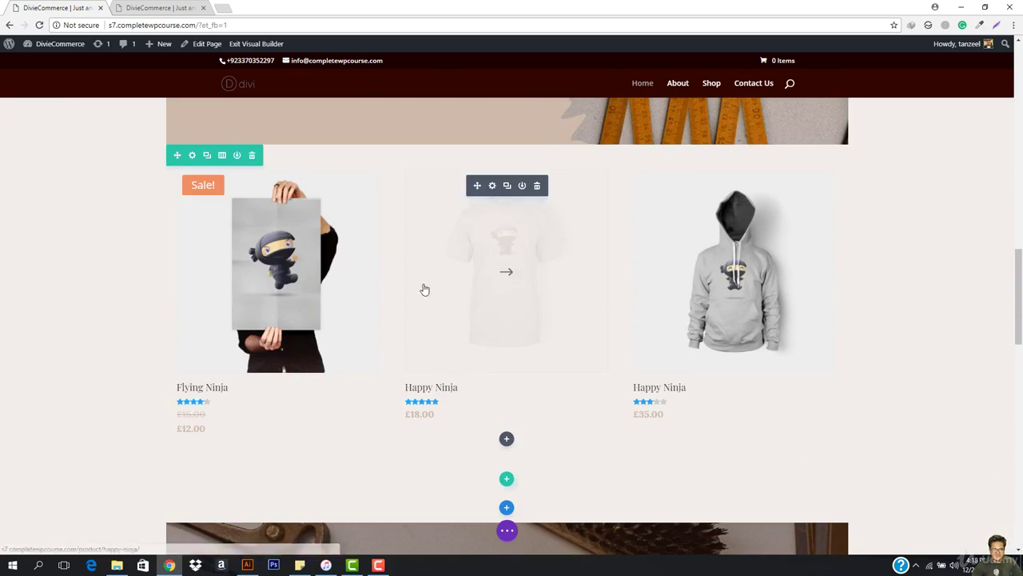
scroll(507, 325, "up", 8)
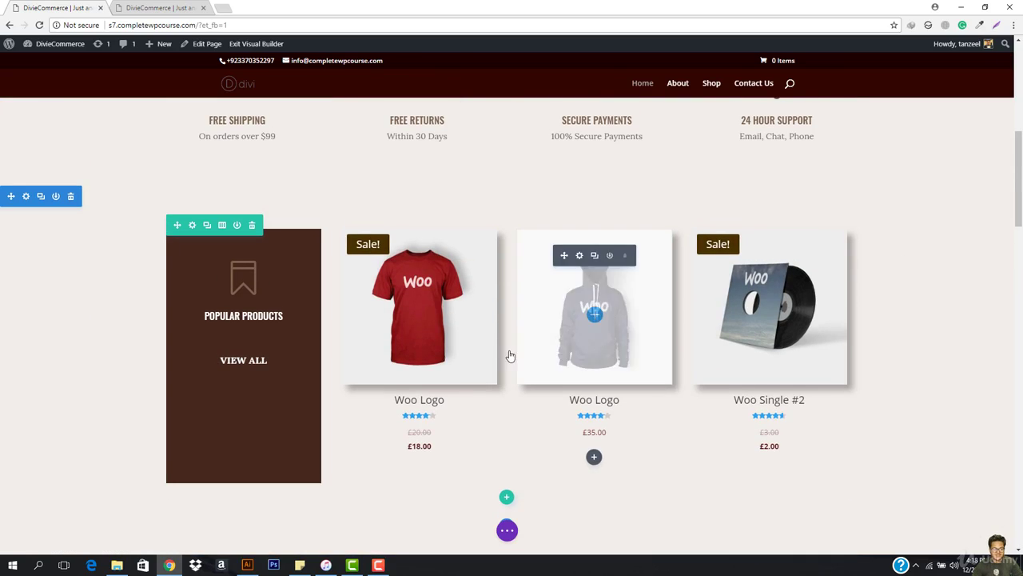
left_click(507, 529)
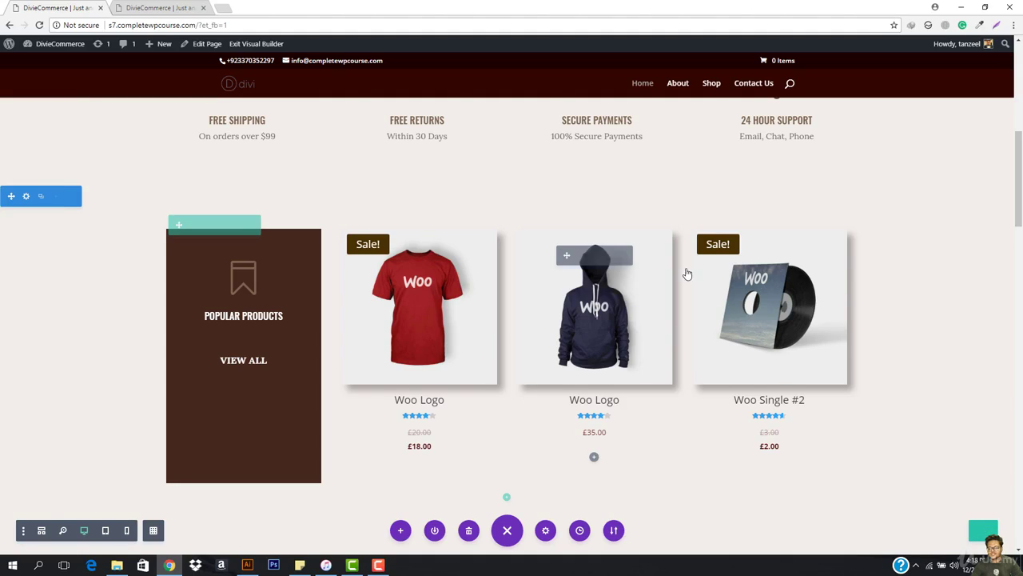
scroll(790, 290, "down", 1)
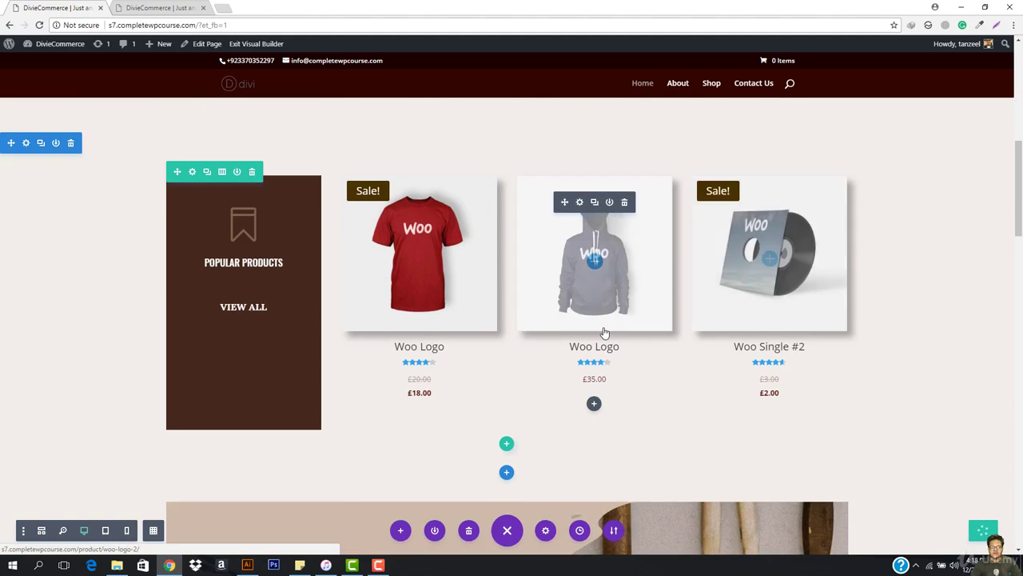
scroll(459, 397, "up", 1)
scroll(474, 381, "down", 2)
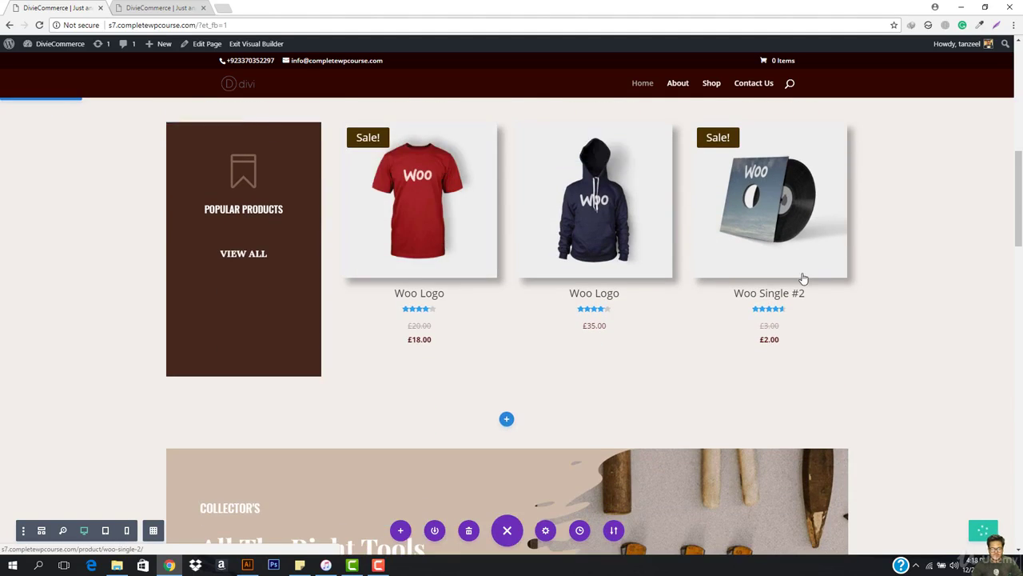
scroll(622, 231, "down", 7)
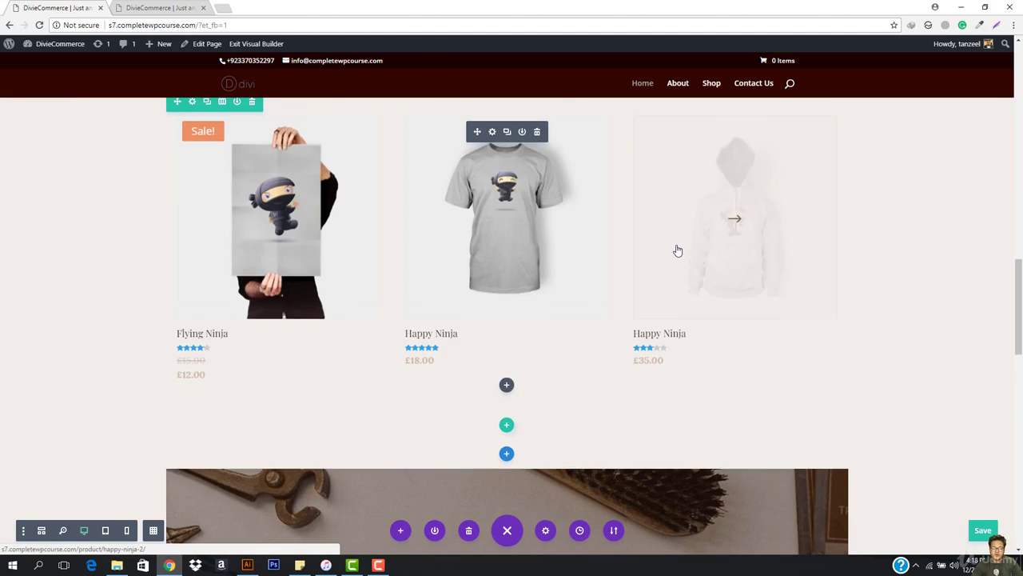
scroll(676, 248, "down", 7)
scroll(459, 375, "down", 5)
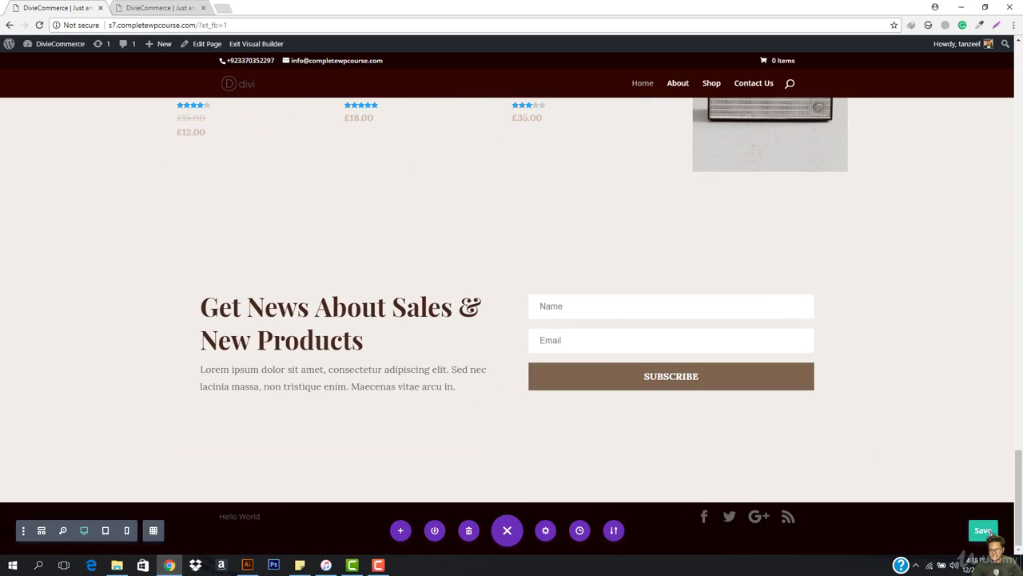
scroll(378, 289, "up", 12)
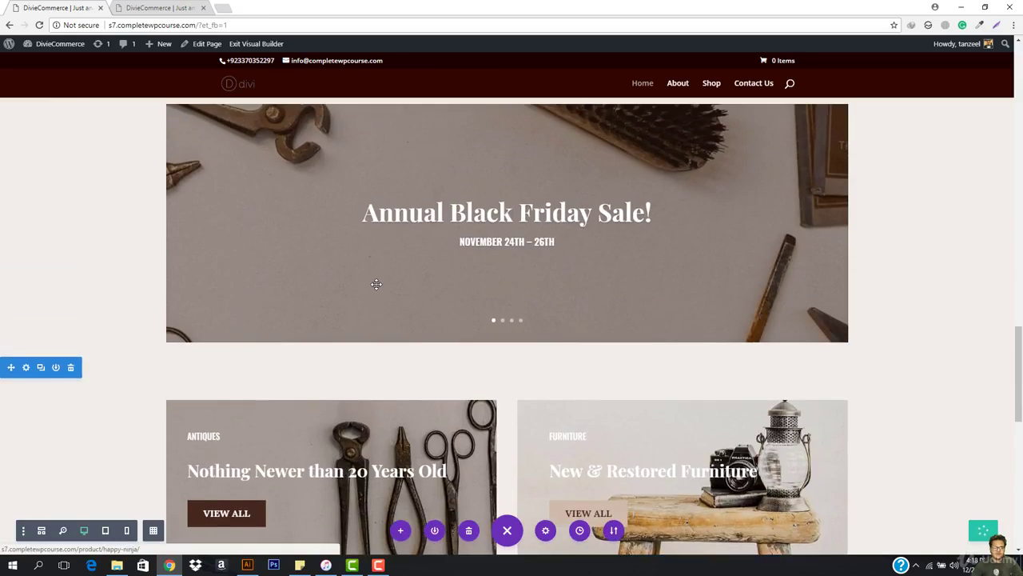
scroll(378, 289, "up", 10)
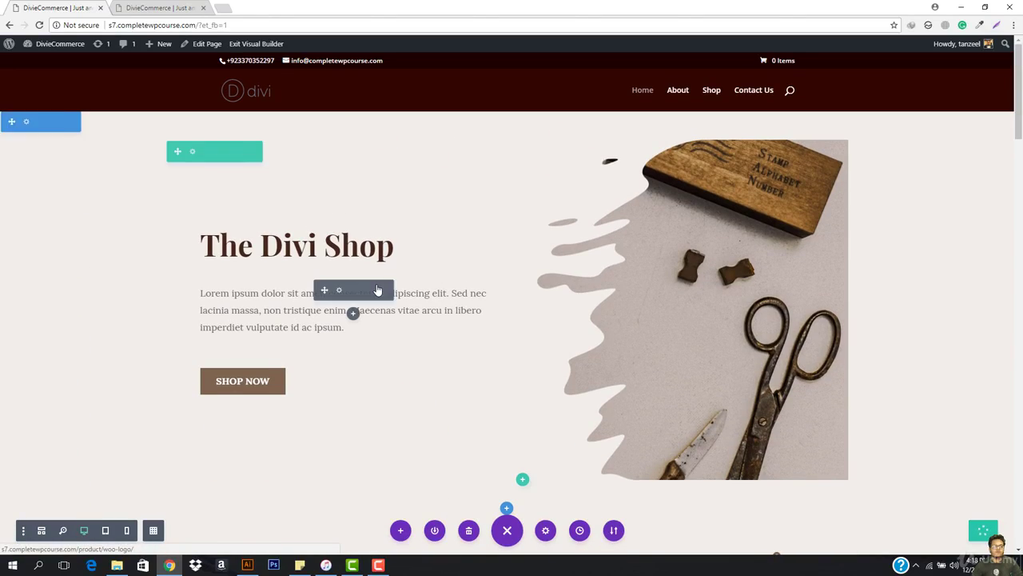